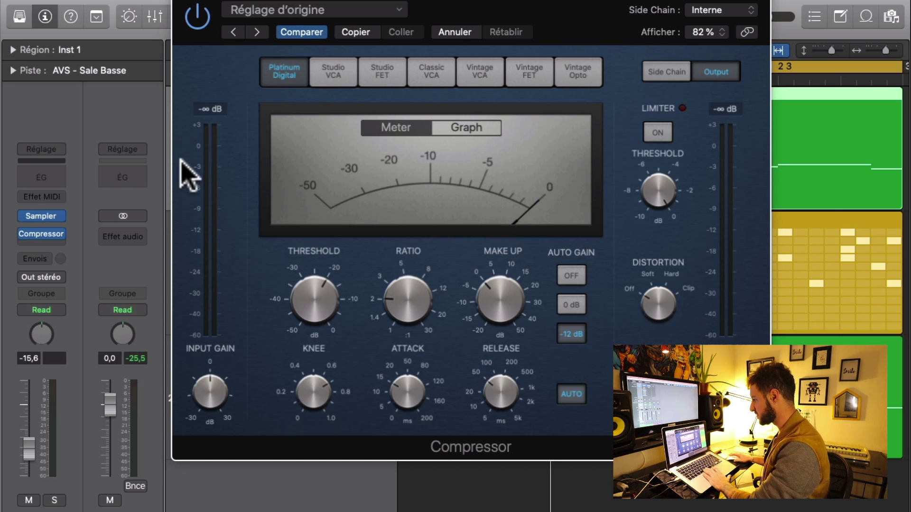
Step: Solo the AVS - Sale Basse track, play it, and load the AudiosVideos SideChain Boost setting in its Compressor
left_click(55, 500)
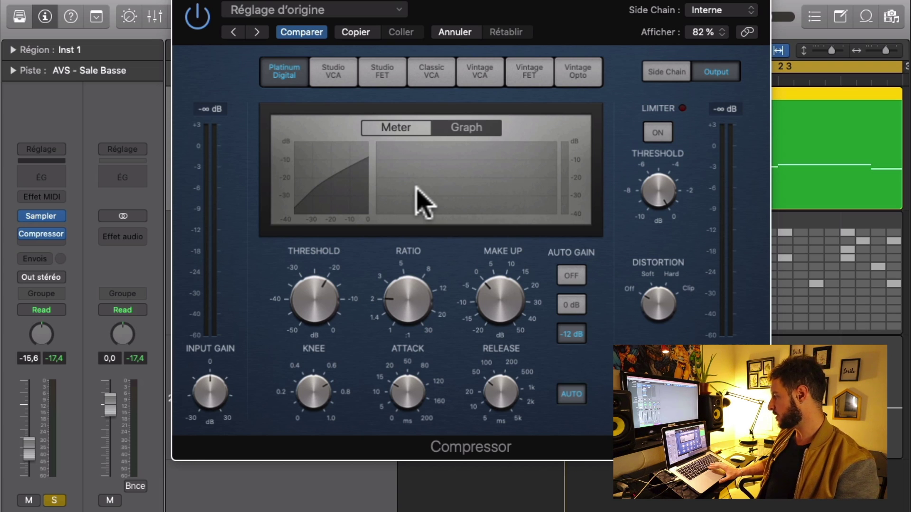
key("space")
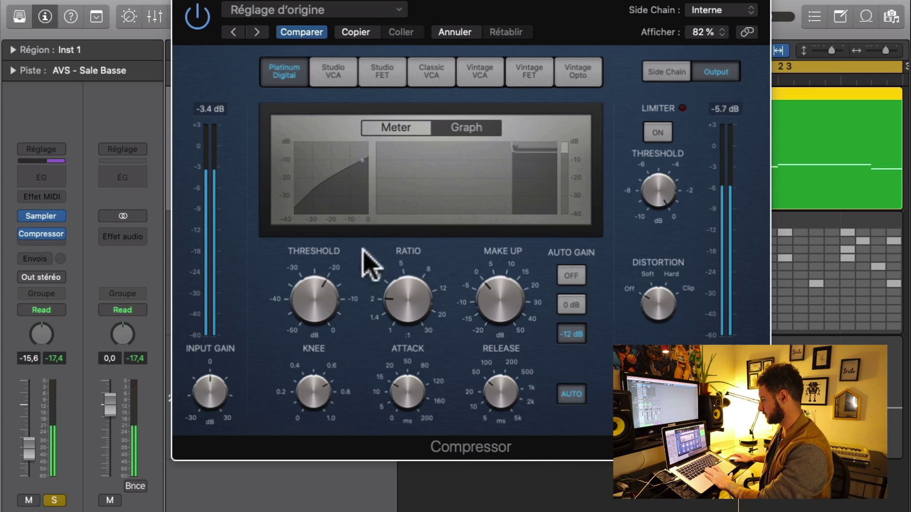
mouse_move(342, 284)
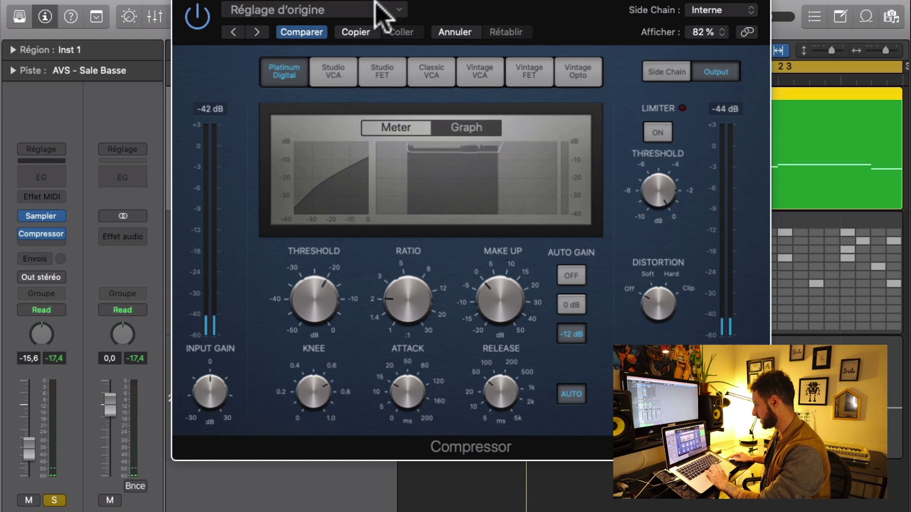
left_click(366, 15)
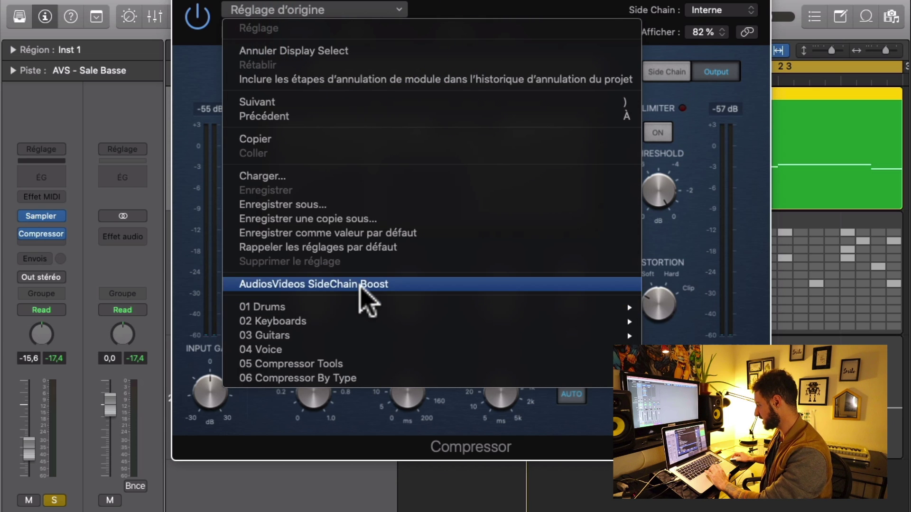
left_click(363, 284)
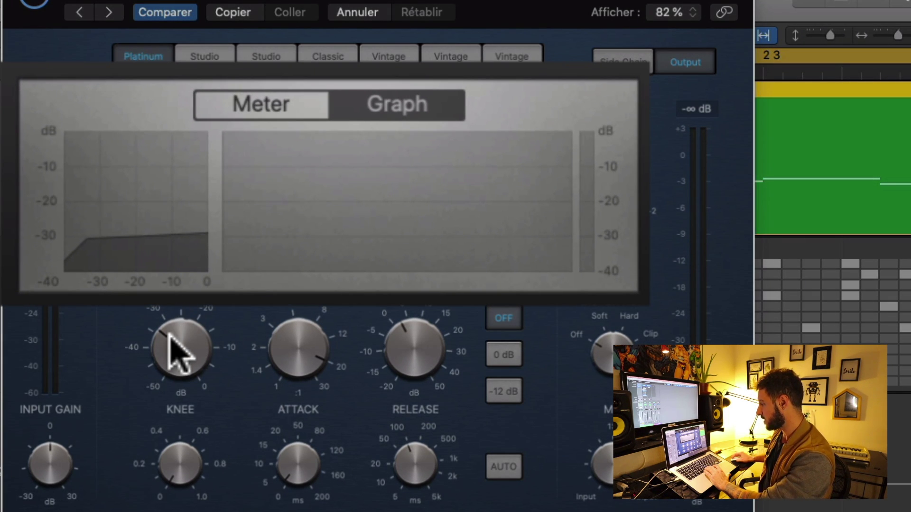
Step: Try a ratio of about 3:1, make-up of about 20 dB, release of 7.5 ms and attack of about 15 ms
left_click_drag(171, 332, 168, 335)
left_click_drag(301, 356, 308, 463)
left_click_drag(407, 354, 399, 298)
left_click_drag(407, 464, 352, 471)
left_click_drag(294, 470, 293, 431)
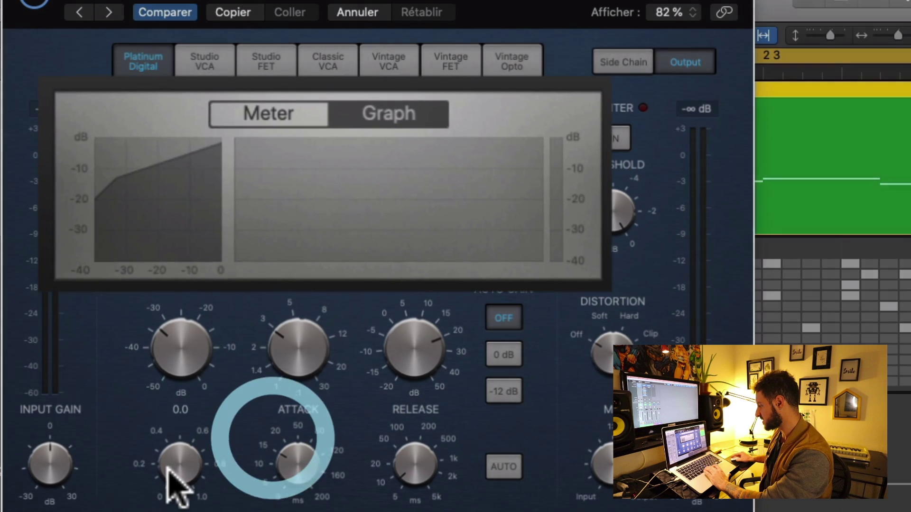
Step: Try different knee values on the Compressor, ending at 0.5
left_click_drag(169, 468, 157, 409)
left_click(183, 479)
left_click_drag(180, 458, 178, 511)
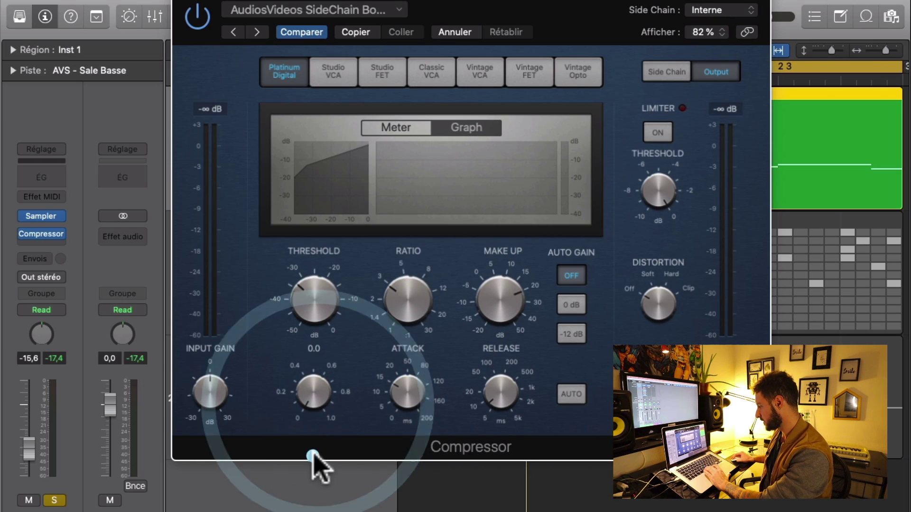
left_click_drag(167, 461, 163, 442)
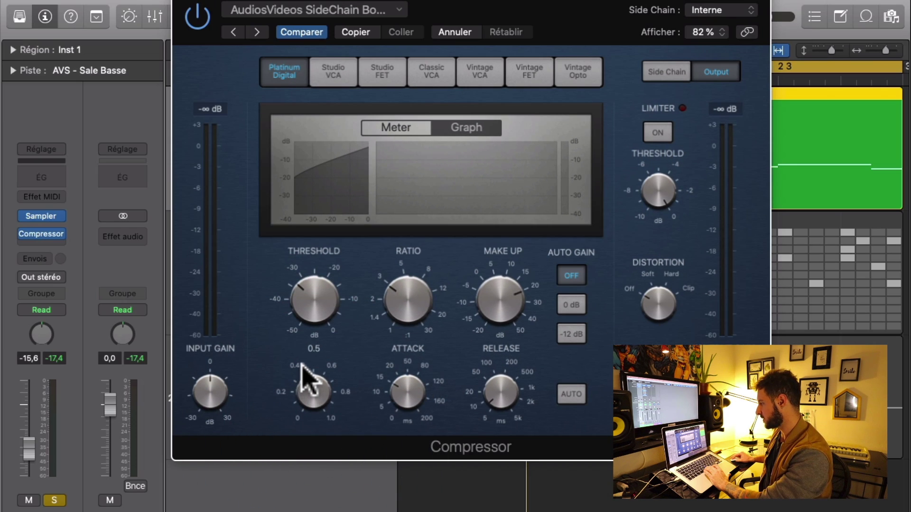
left_click_drag(301, 364, 302, 363)
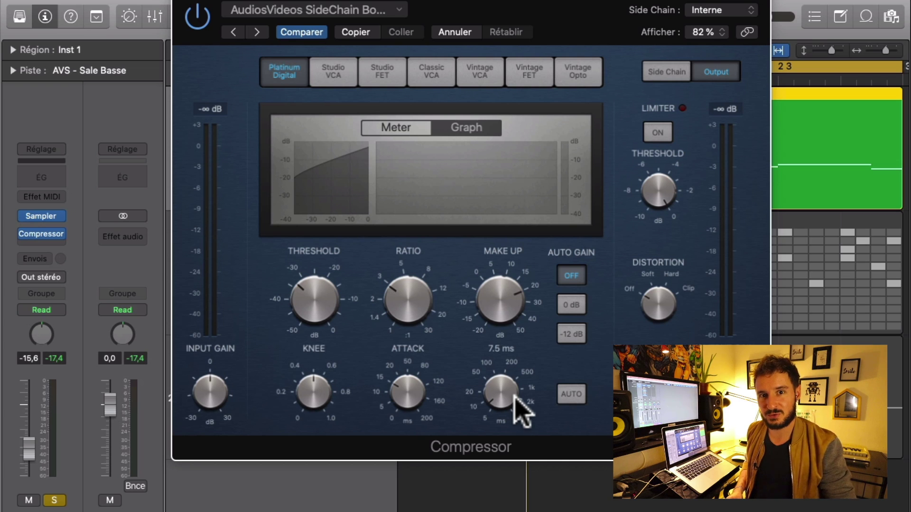
Step: Reload the AudiosVideos SideChain Boost setting in the Compressor and play the soloed bass through it
left_click(320, 10)
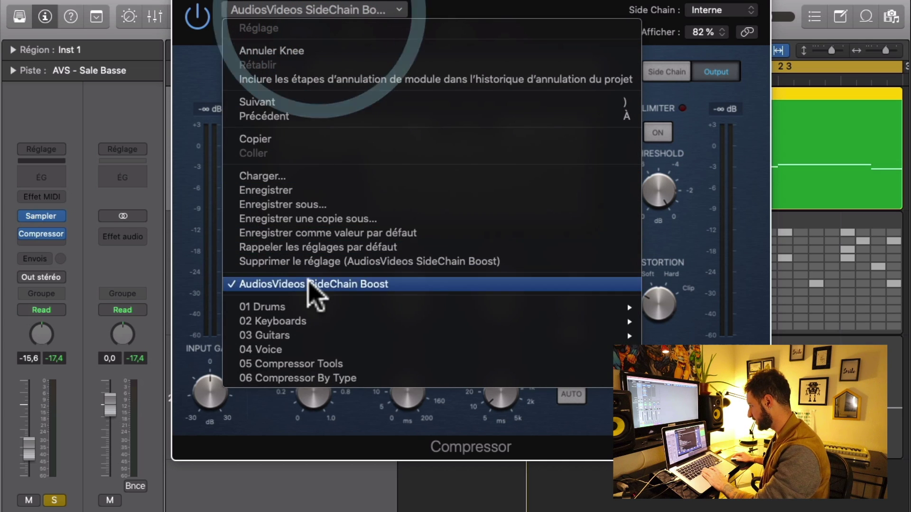
left_click(305, 285)
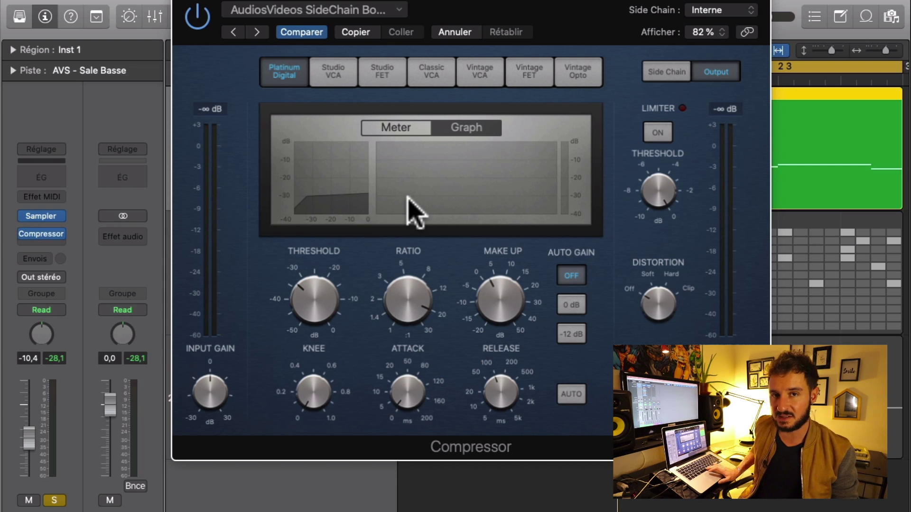
key("space")
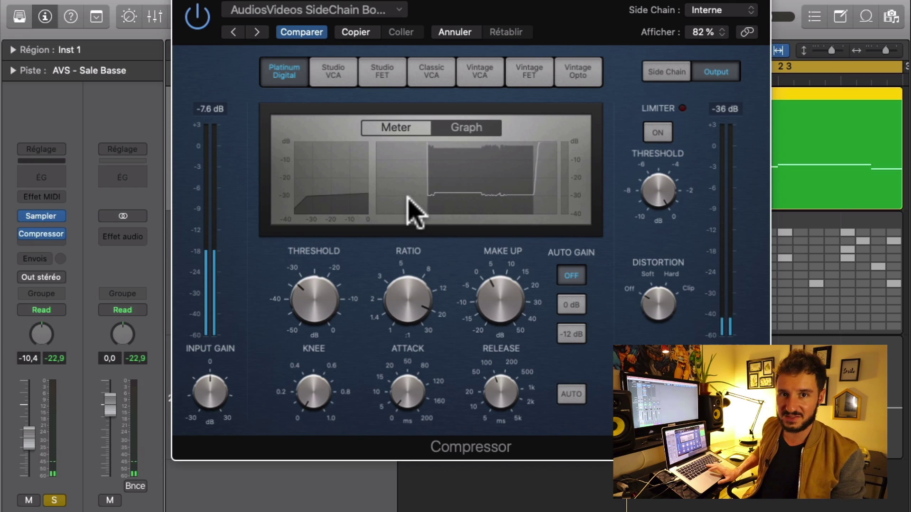
Step: View the Compressor's side chain bus sources, and move the plug-in window aside and shrink it to 53 %
left_click(707, 10)
mouse_move(707, 57)
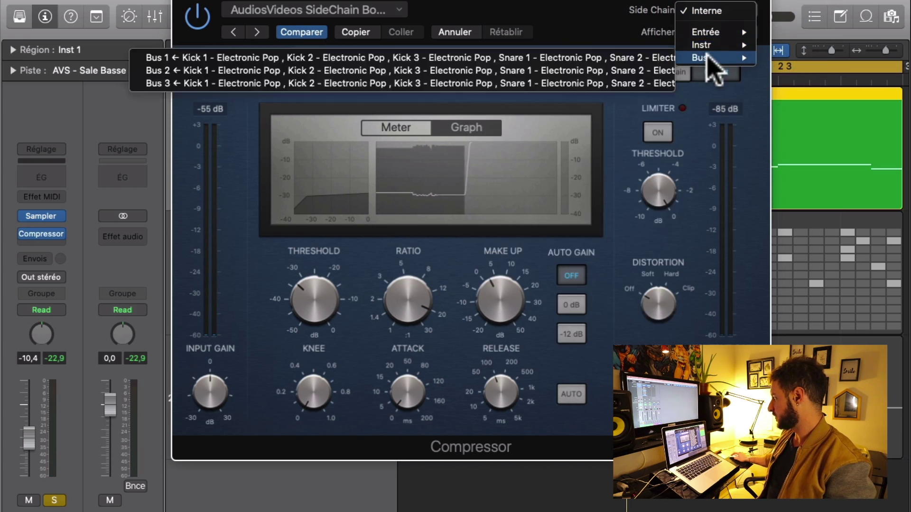
left_click(575, 16)
left_click_drag(576, 16, 420, 14)
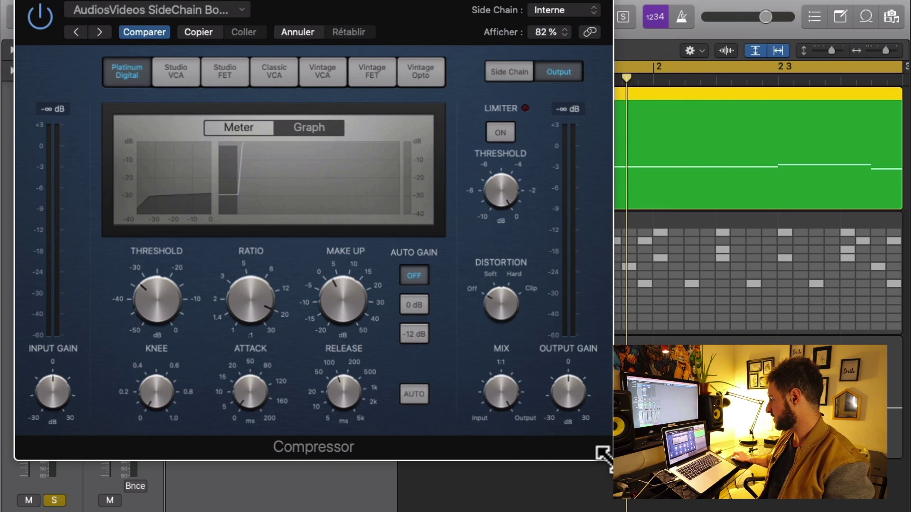
left_click_drag(602, 457, 401, 319)
Step: Open the Cinematic Funk region in the step sequencer and solo the Electronic Pop track with its Kick 1 row
left_click(479, 221)
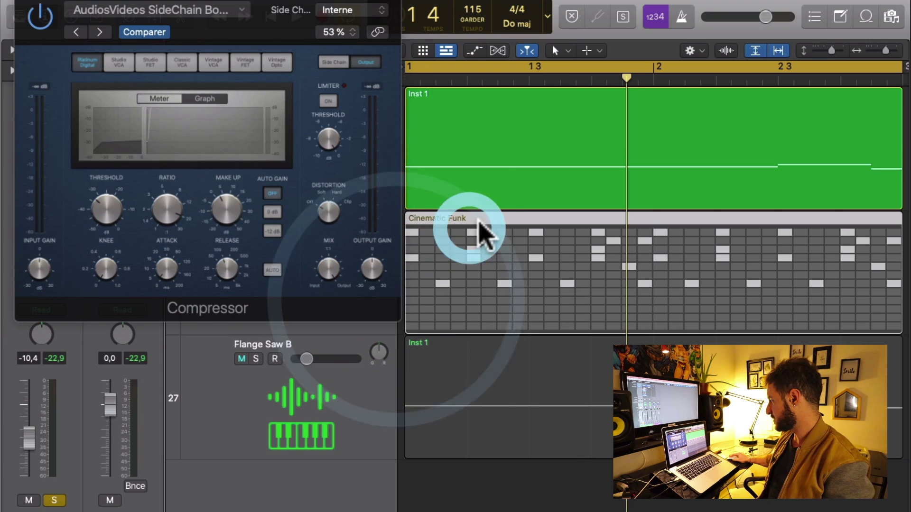
double_click(479, 221)
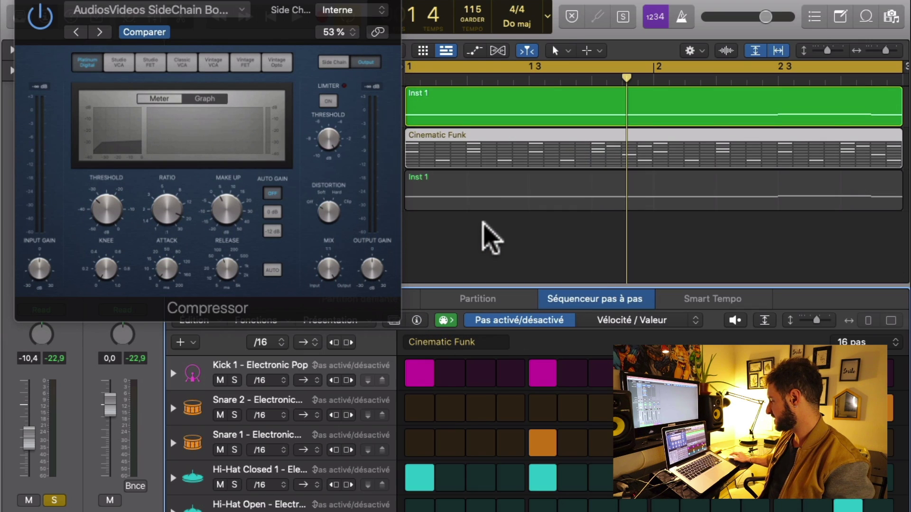
left_click_drag(295, 24, 707, 24)
left_click(255, 157)
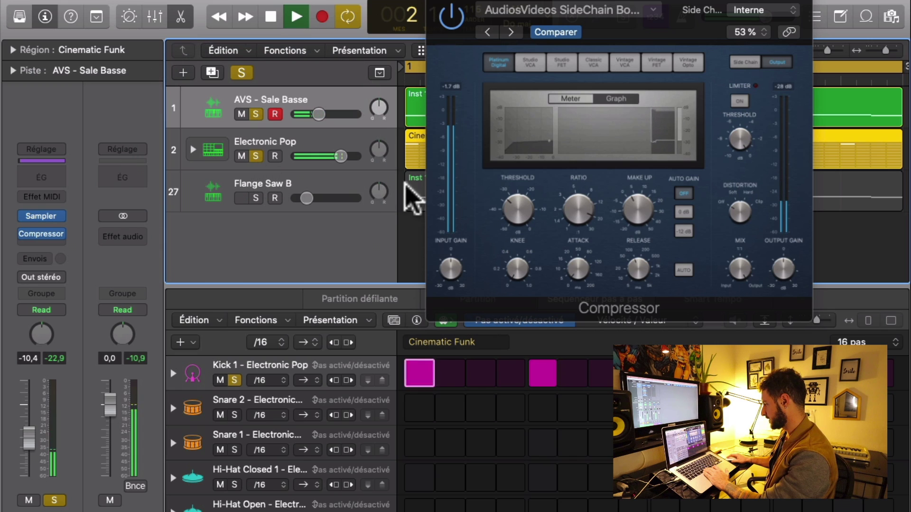
Step: Raise the AVS - Sale Basse track volume to -1.2 dB during playback and enlarge the Compressor window to 73 %
left_click_drag(318, 114, 337, 114)
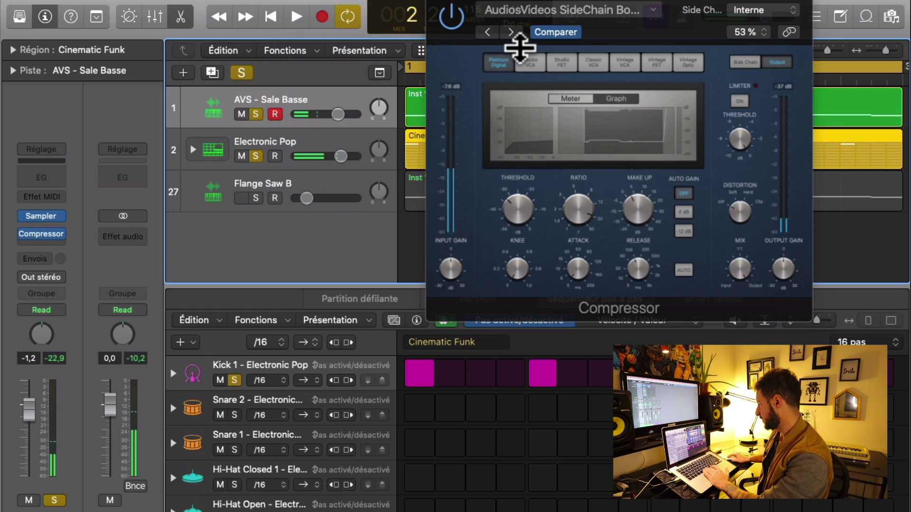
key("space")
left_click_drag(536, 3, 483, 4)
left_click_drag(755, 317, 908, 418)
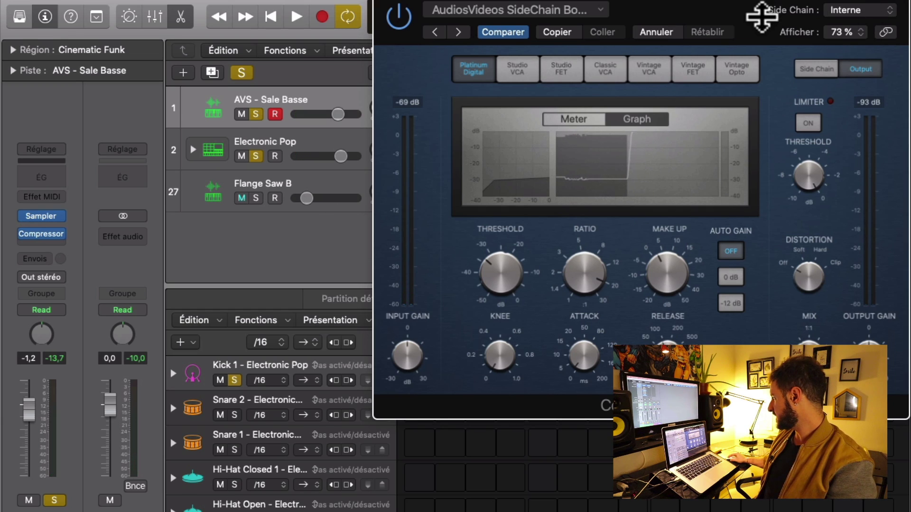
Step: Examine the Compressor's instrument side chain sources and the individual drum tracks inside the Electronic Pop stack
left_click(849, 11)
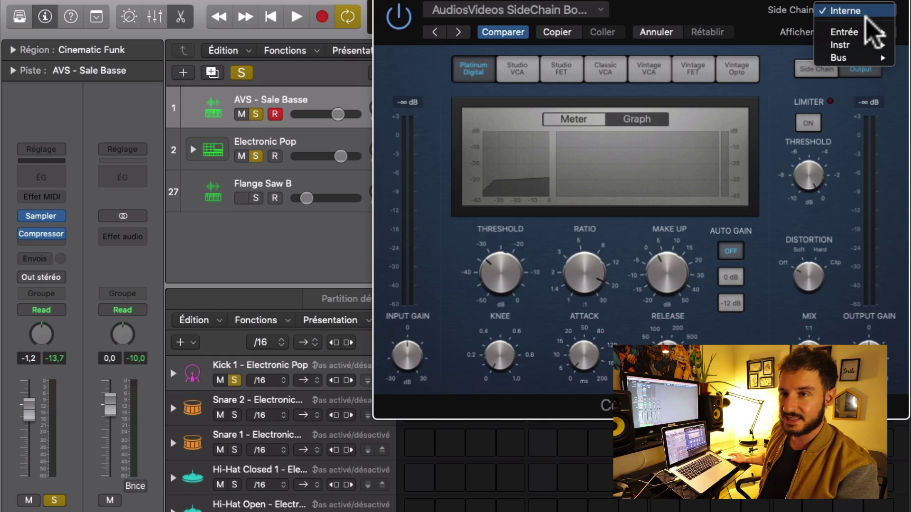
mouse_move(860, 46)
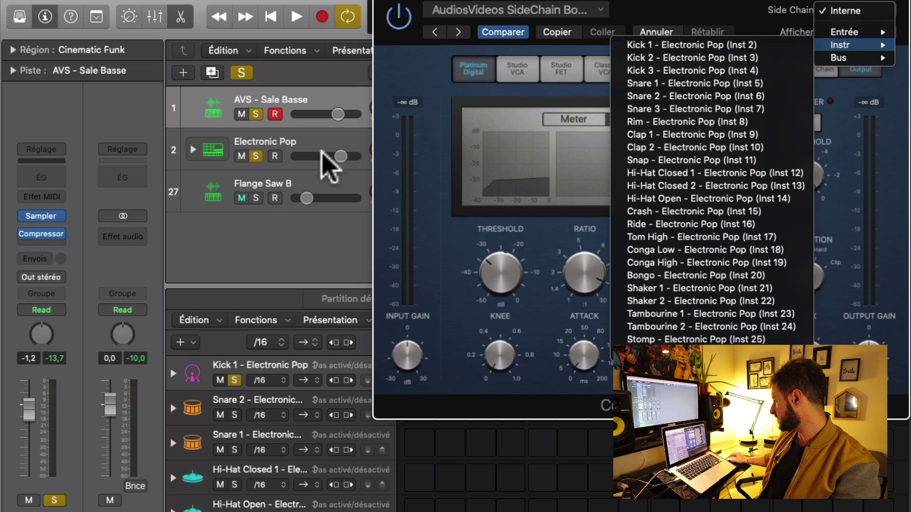
left_click(258, 155)
left_click(244, 146)
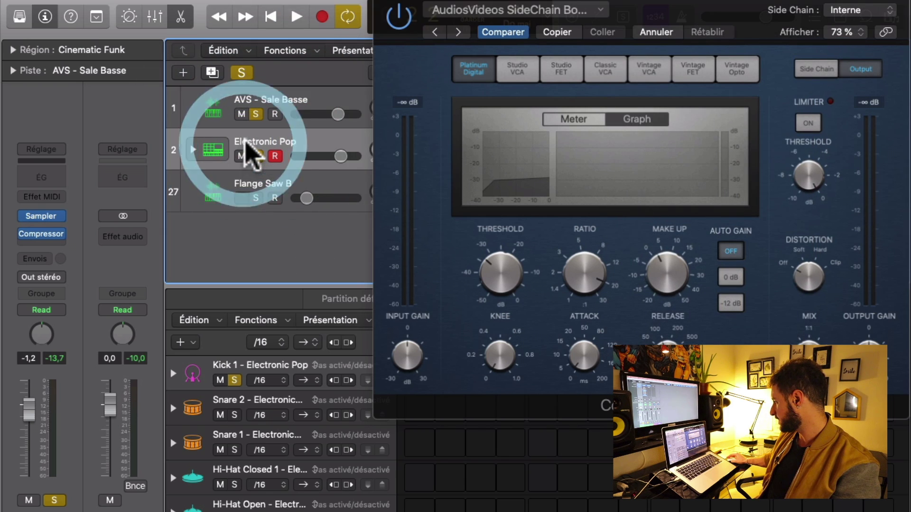
left_click(191, 151)
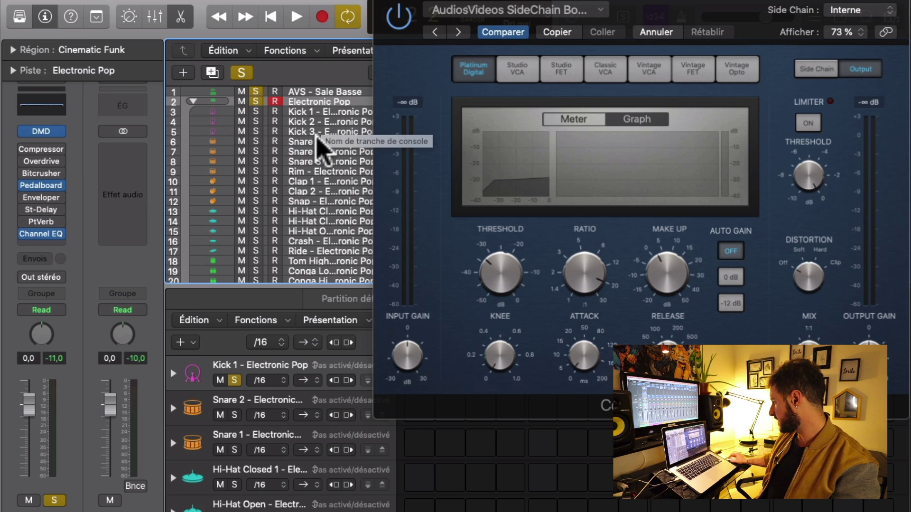
scroll(324, 245, "down", 5)
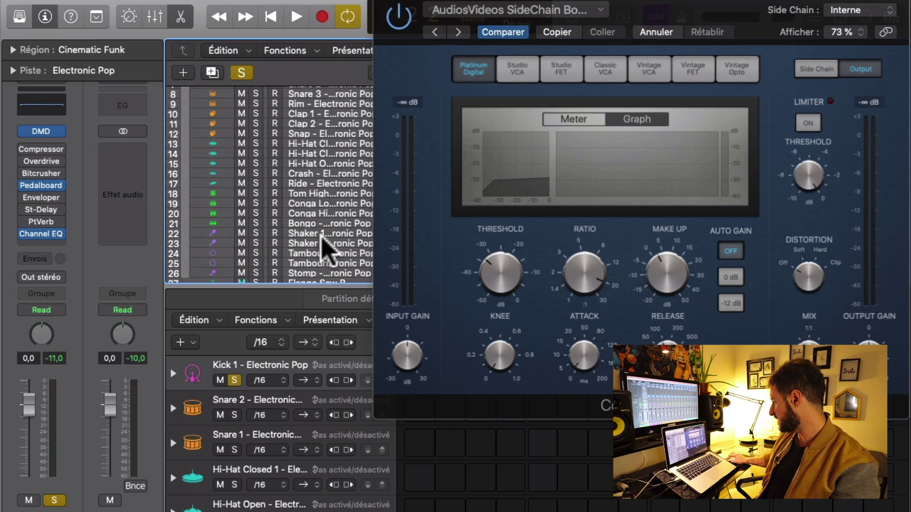
scroll(326, 247, "up", 6)
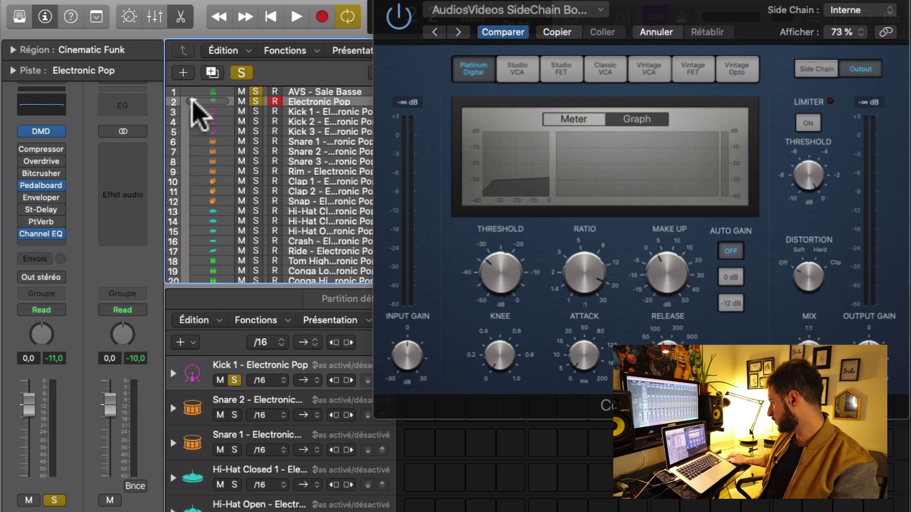
left_click(193, 115)
Step: Set the Compressor's side chain to Kick 1 - Electronic Pop (Inst 2) and lower the bass track's volume slightly during playback
left_click(883, 11)
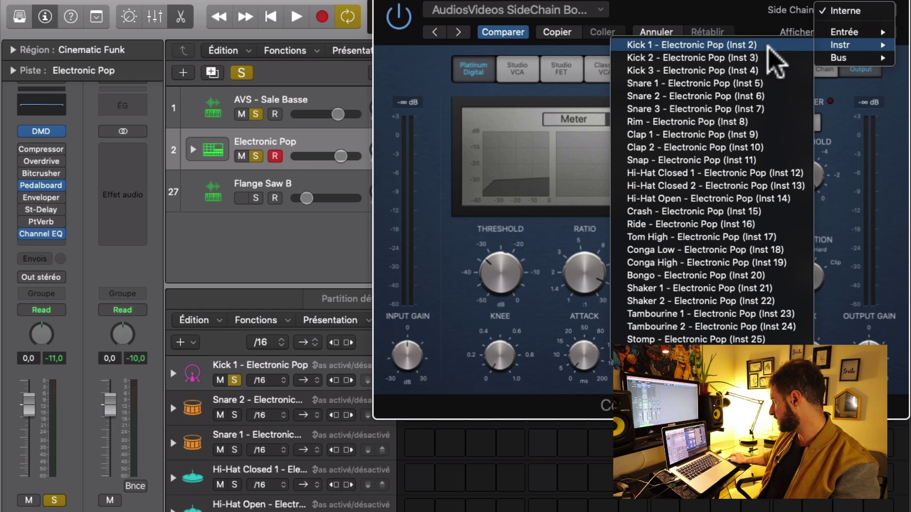
left_click(768, 46)
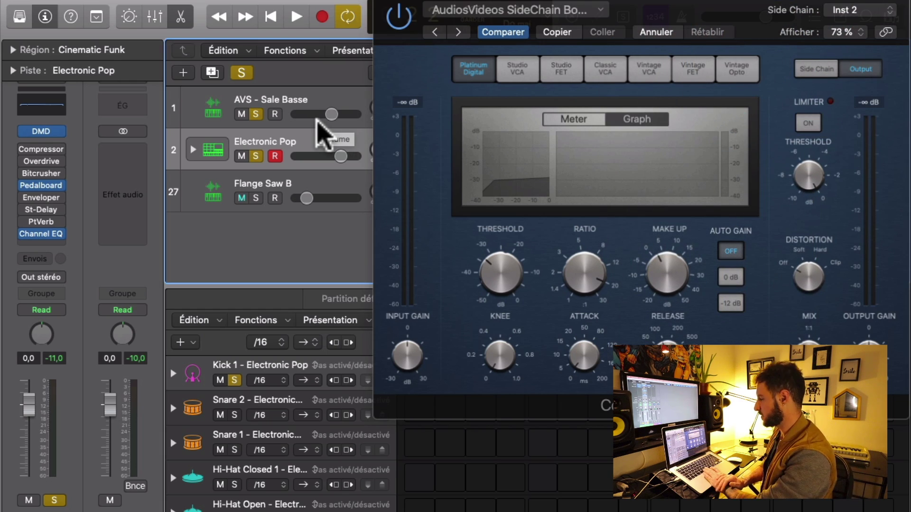
key("space")
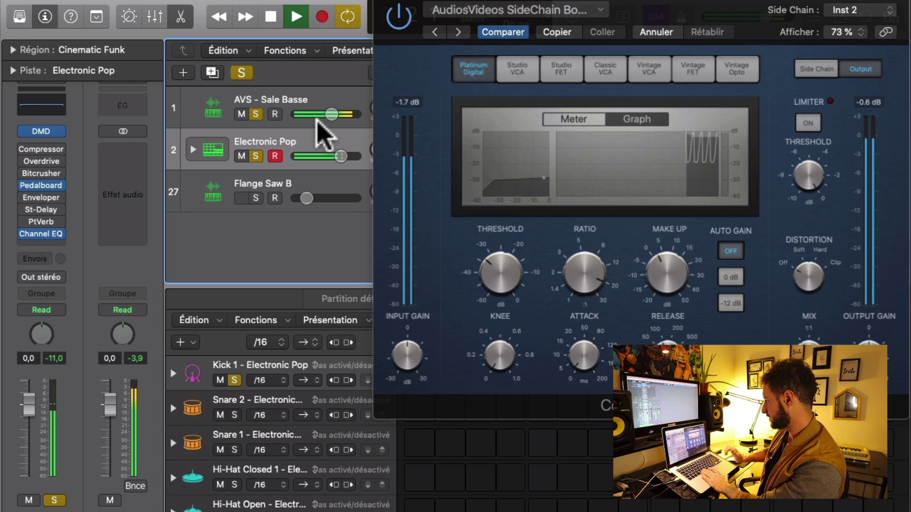
left_click_drag(331, 115, 320, 114)
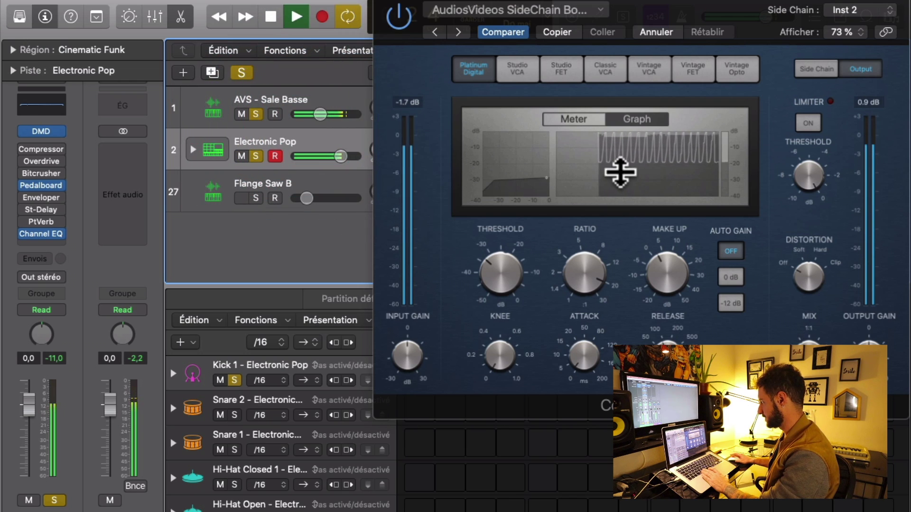
key("space")
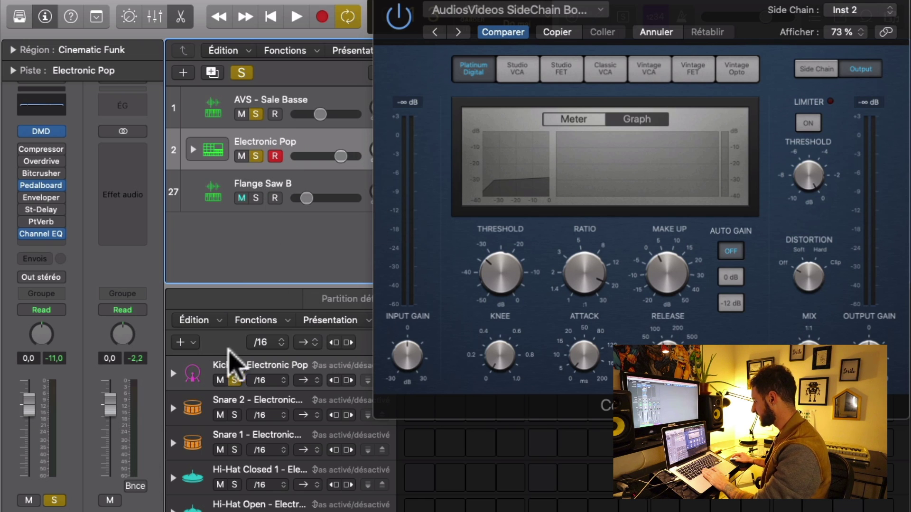
Step: Unsolo the Kick 1 row and lower the bass track's volume a little further while the full drum pattern plays
left_click(234, 381)
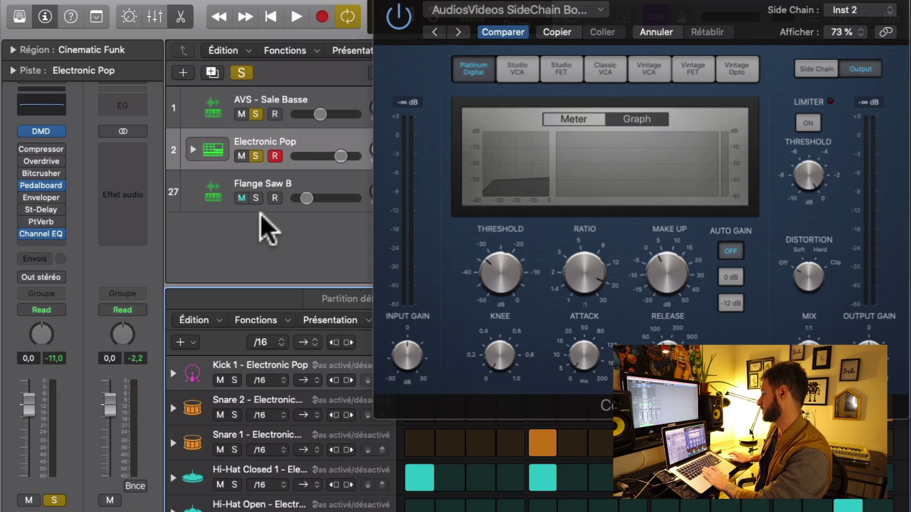
key("space")
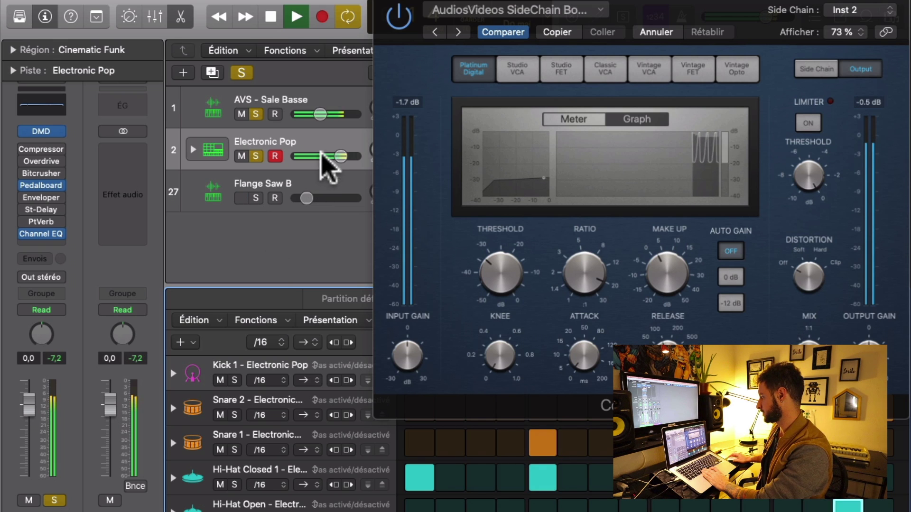
left_click_drag(320, 114, 311, 113)
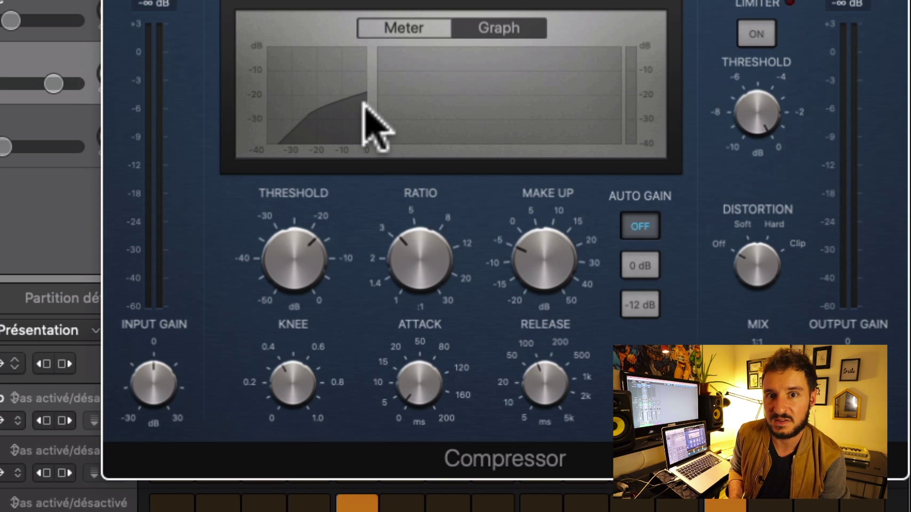
Step: Play the project and lower the Compressor's threshold to -32.5 dB and its knee to 0.0
key("space")
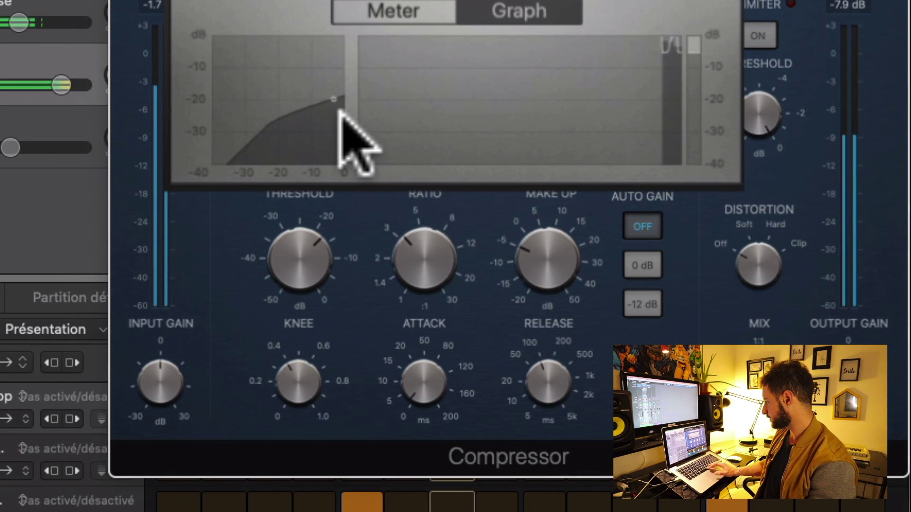
mouse_move(298, 248)
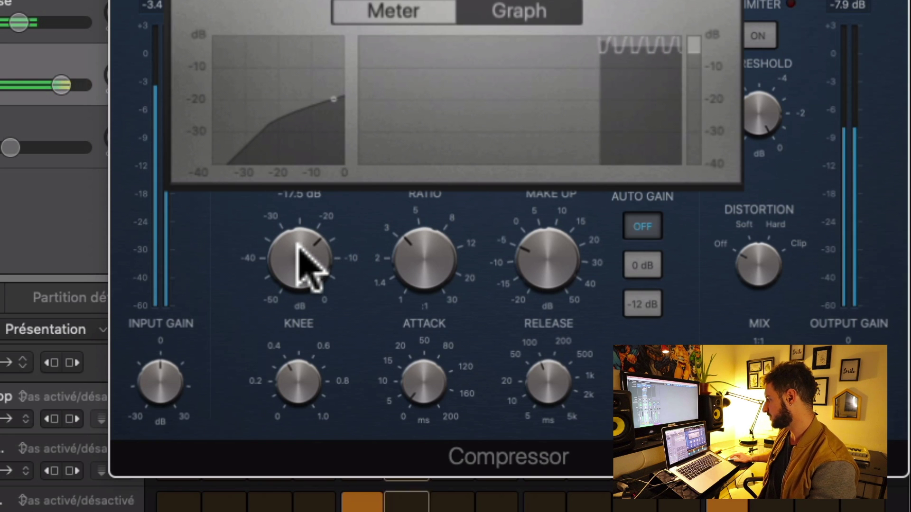
left_click_drag(299, 247, 275, 312)
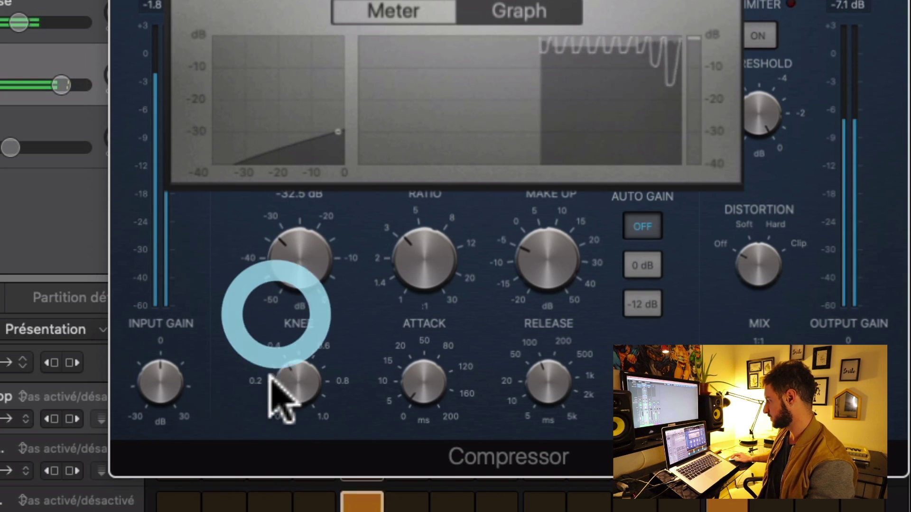
mouse_move(292, 371)
left_click_drag(291, 373, 285, 456)
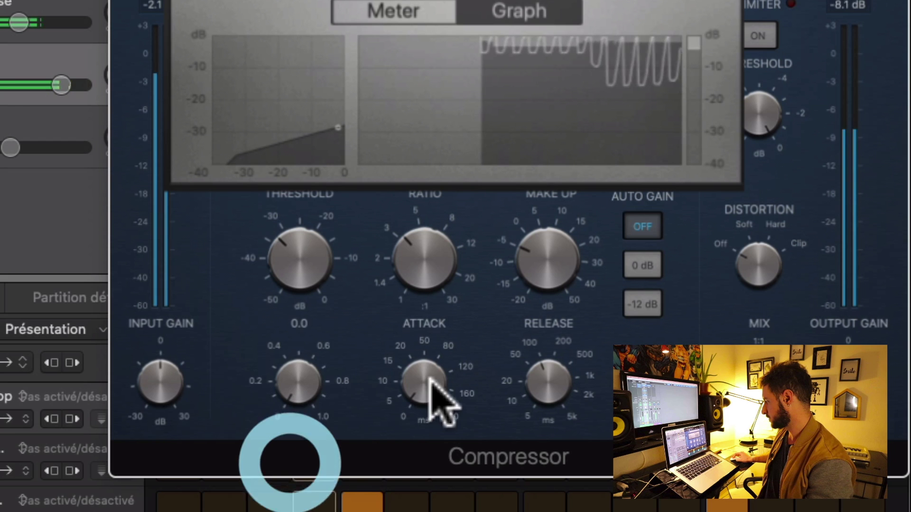
Step: Lengthen the Compressor's attack, raise its ratio to about 6:1 and set its make-up gain to 3.5 dB
mouse_move(424, 377)
left_click_drag(423, 376, 409, 331)
left_click_drag(413, 232, 413, 232)
left_click_drag(550, 265, 544, 231)
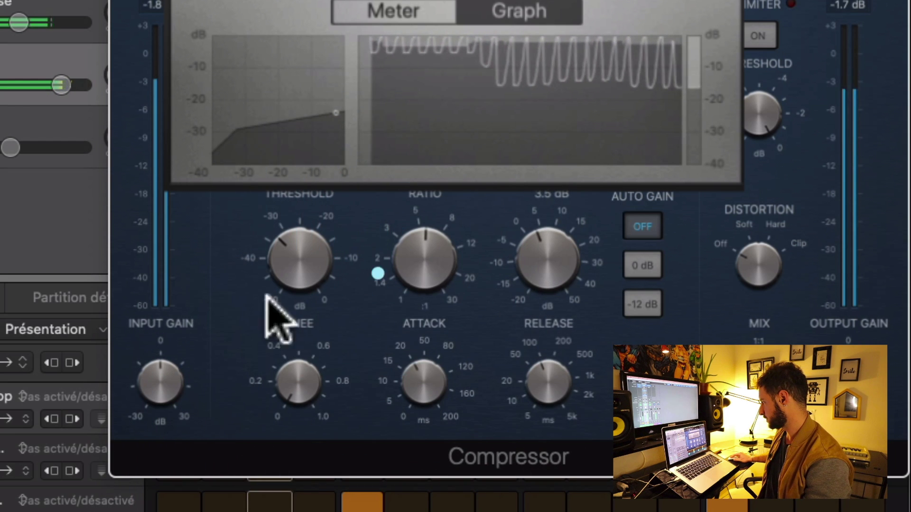
Step: Raise the bass track's volume and lower the Compressor's make-up gain, its ratio to about 2:1 and its threshold to about -40 dB
left_click_drag(19, 23, 55, 25)
left_click_drag(561, 244, 534, 258)
left_click_drag(427, 264, 372, 311)
left_click_drag(300, 242, 249, 267)
Step: Solo the Kick 1 row again and lower the Compressor's threshold to -43 dB
left_click(0, 127)
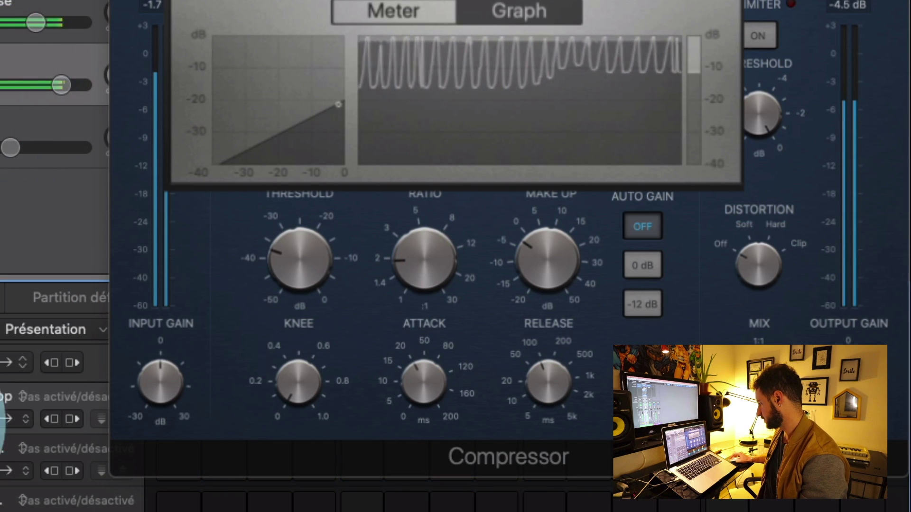
left_click(284, 269)
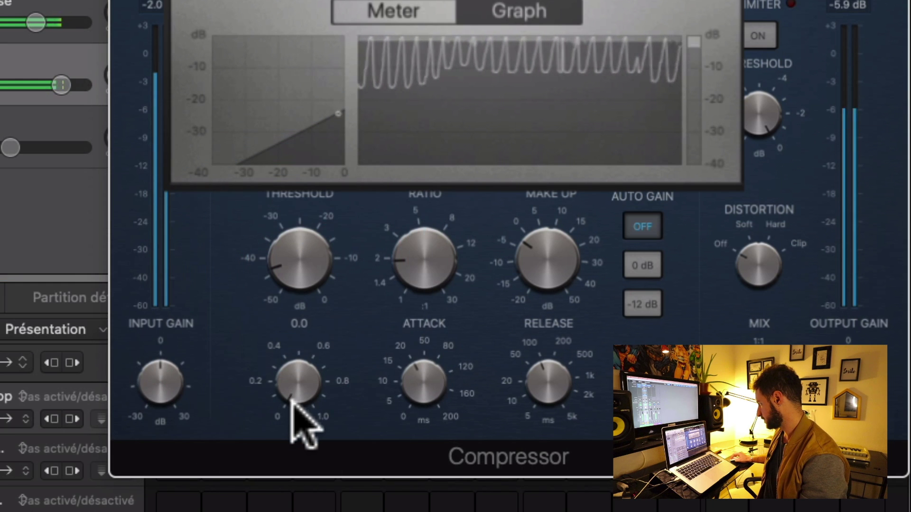
left_click(301, 409)
Step: Try the Compressor's attack at 200 ms and bring it down to a few milliseconds during playback
left_click_drag(425, 382, 493, 462)
left_click_drag(423, 406, 407, 153)
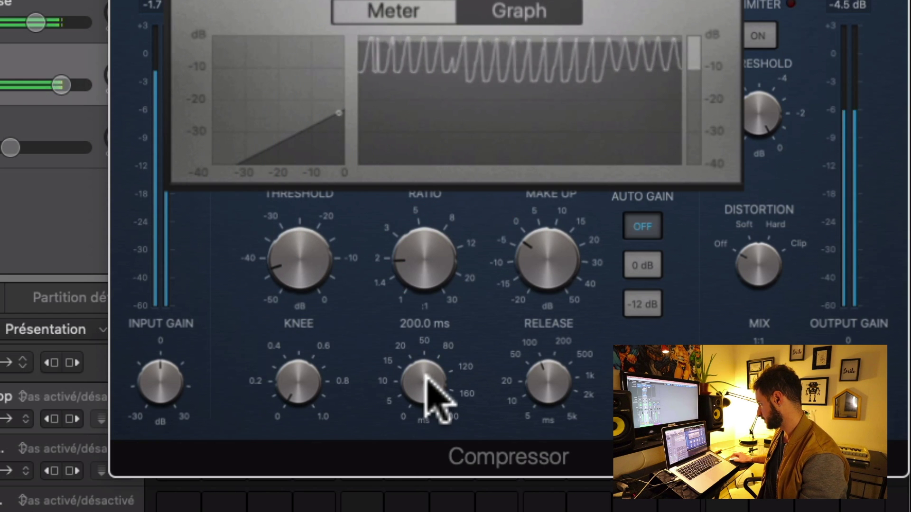
left_click_drag(426, 371, 425, 393)
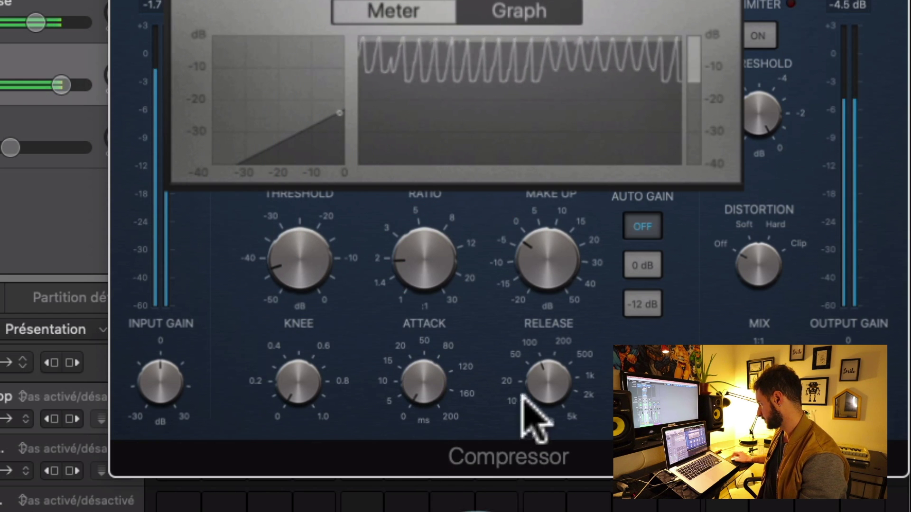
Step: Shorten the Compressor's release to 8.9 ms and raise its ratio to 26:1
left_click_drag(522, 396, 540, 423)
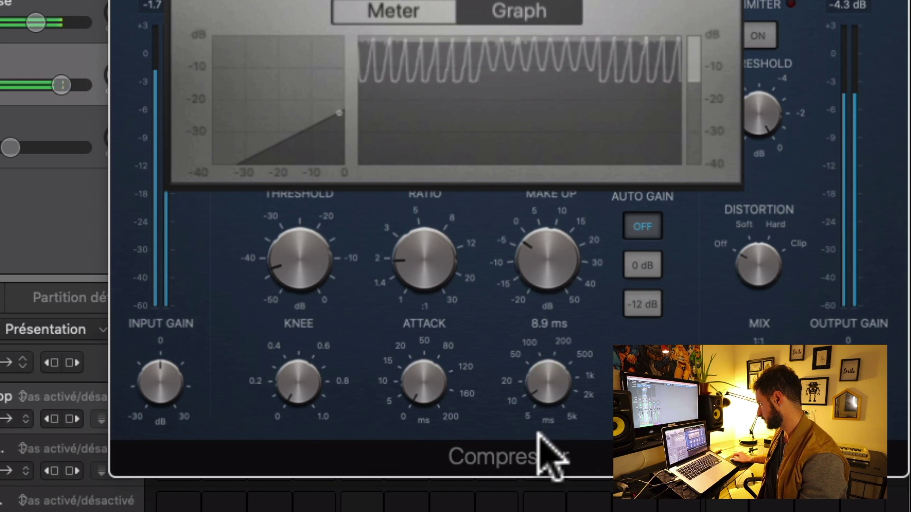
left_click_drag(547, 465, 545, 459)
left_click_drag(426, 251, 419, 154)
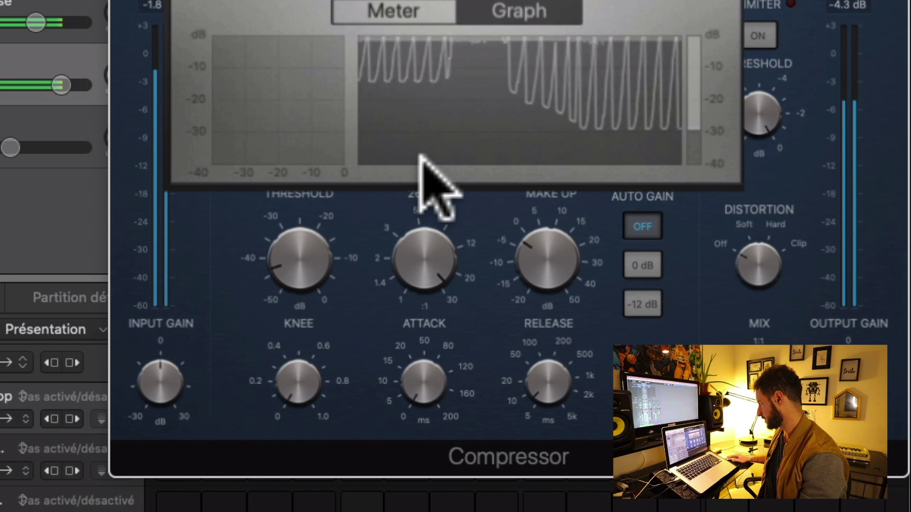
Step: Extend the Inst 1 bass region and the cycle range to bar 5, leaving the drum region at its current length
mouse_move(457, 332)
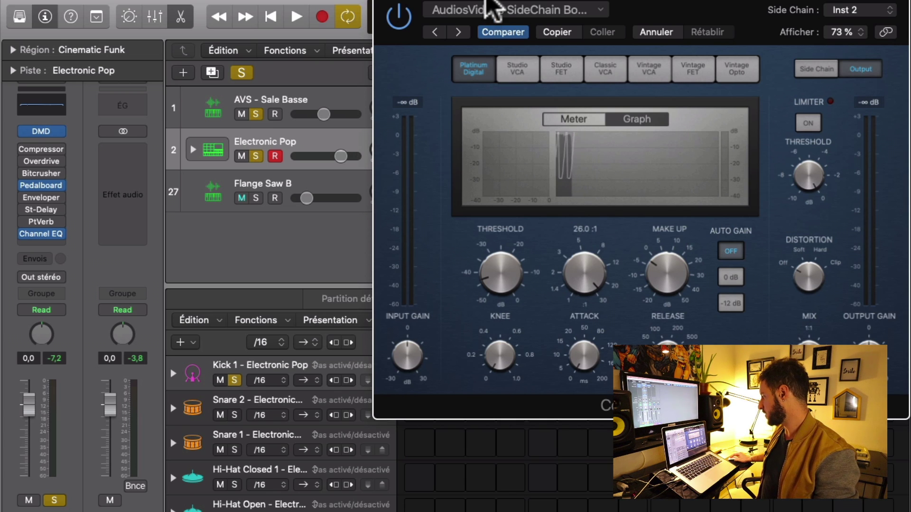
left_click_drag(488, 7, 346, 179)
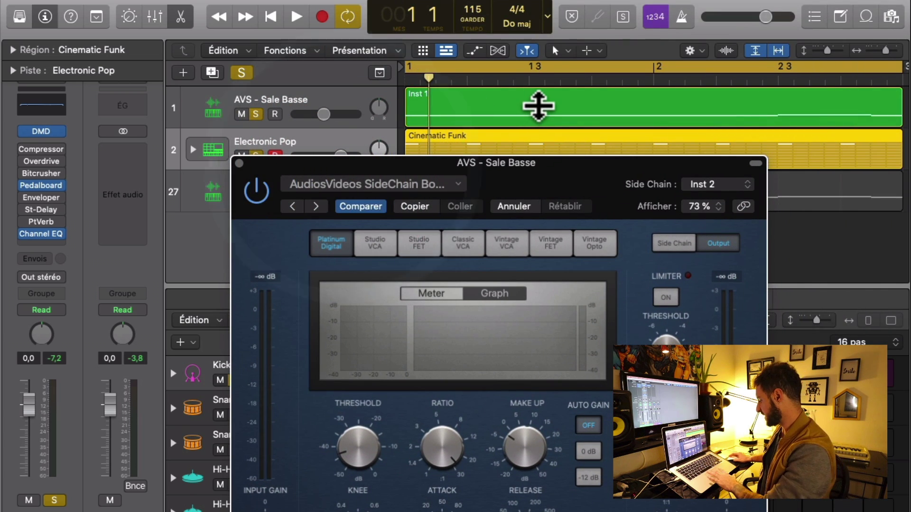
scroll(539, 106, "down", 5)
scroll(539, 106, "up", 1)
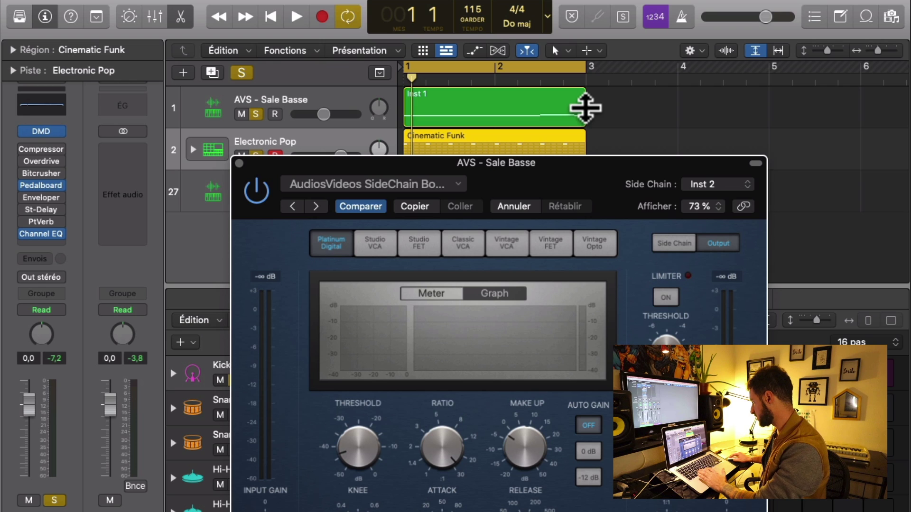
left_click(584, 109)
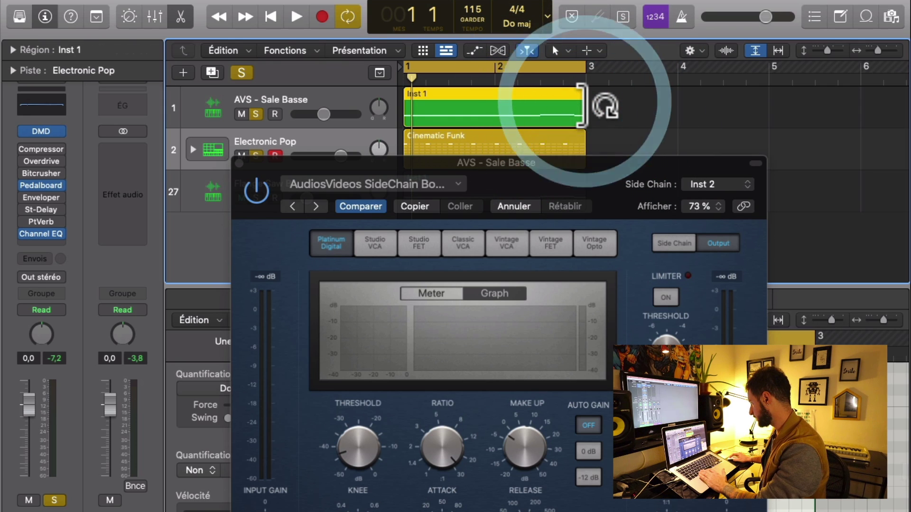
left_click_drag(585, 102, 837, 112)
left_click_drag(588, 69, 766, 86)
left_click_drag(835, 112, 766, 114)
left_click_drag(625, 162, 620, 145)
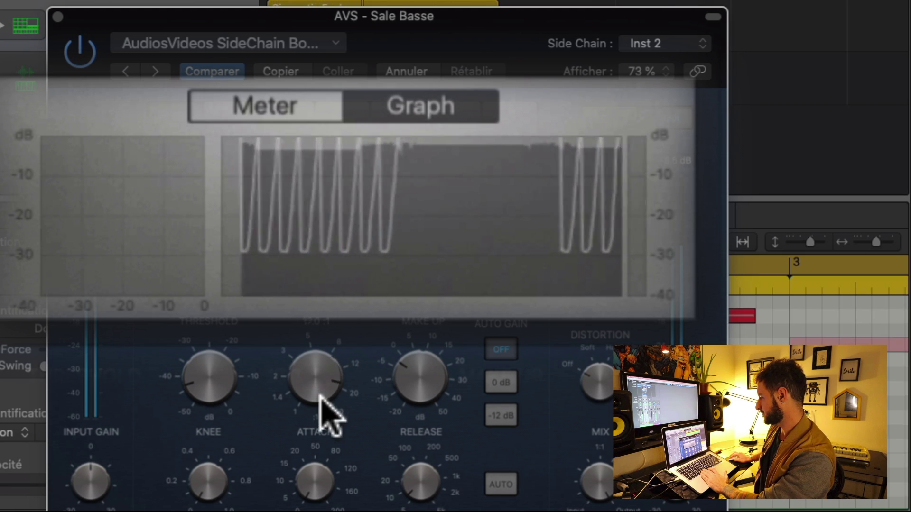
Step: Lower the Compressor's ratio to about 2:1 and raise its threshold to about -30 dB
left_click_drag(320, 396, 330, 507)
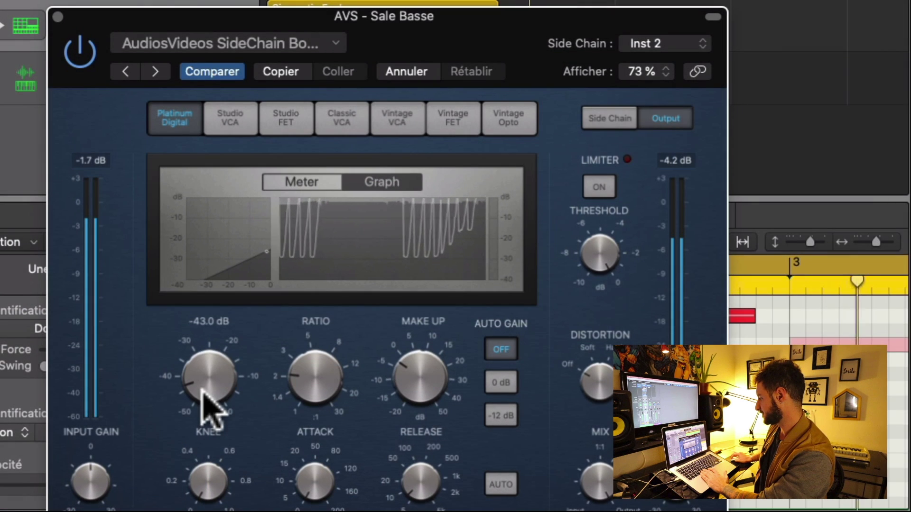
left_click_drag(203, 391, 199, 357)
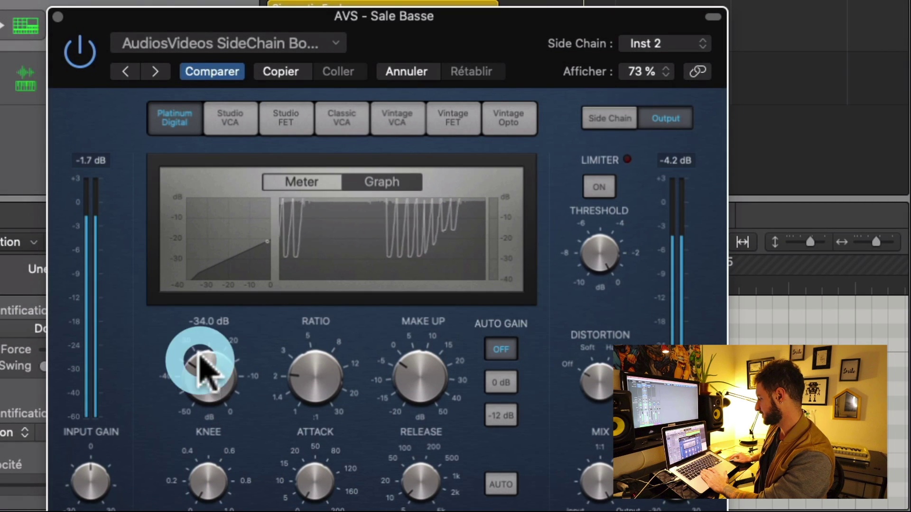
left_click_drag(266, 13, 234, 0)
left_click_drag(183, 288, 185, 269)
left_click_drag(295, 378, 295, 379)
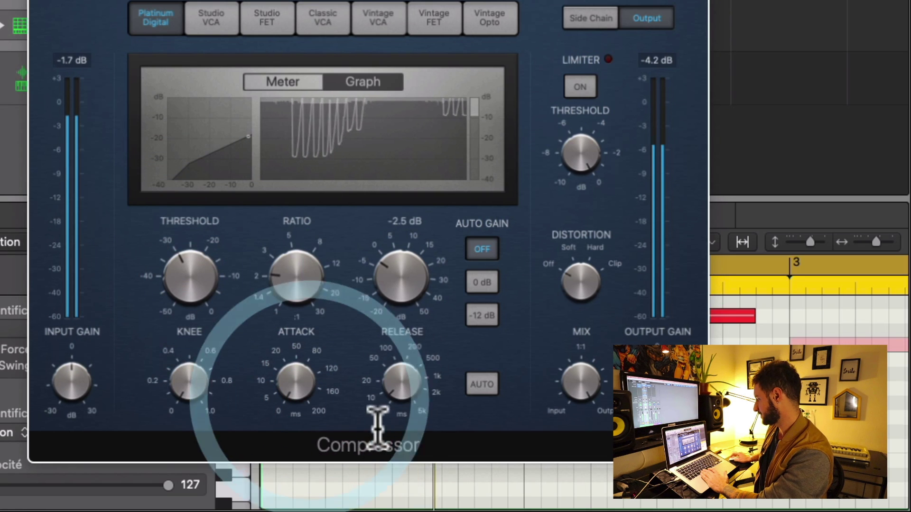
Step: Try a much longer release, set the make-up gain to -1.5 dB, and shorten the release to about 100 ms
left_click_drag(401, 383, 393, 302)
mouse_move(392, 301)
left_mouse_down()
mouse_move(390, 278)
mouse_move(392, 284)
left_mouse_up()
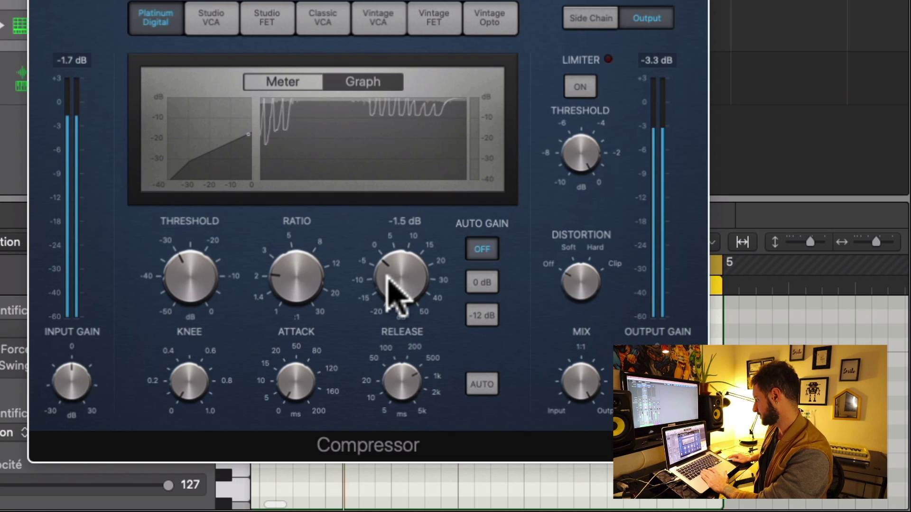
left_click_drag(402, 377, 398, 408)
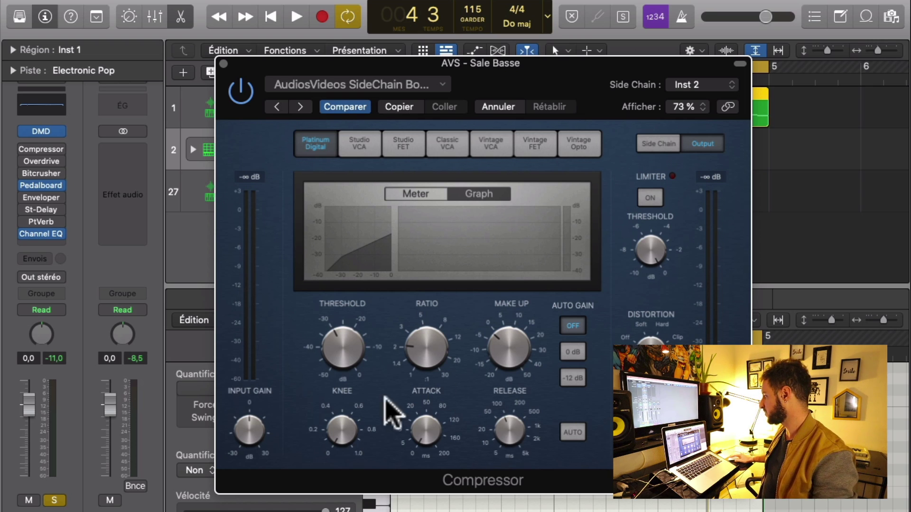
left_click_drag(433, 67, 391, 62)
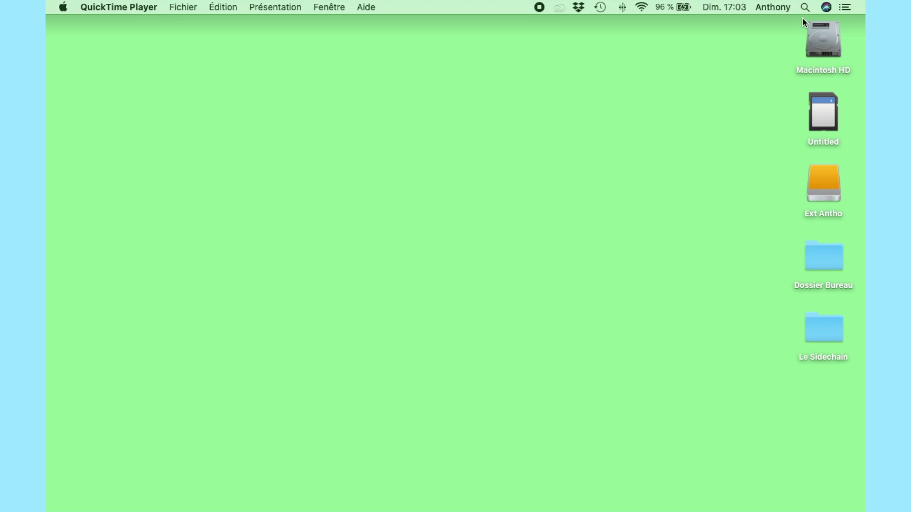
Step: Search the Mac for the Sampler Instruments folder and open its AudiosVideos subfolder in Finder to view the bass instrument file
left_click(804, 8)
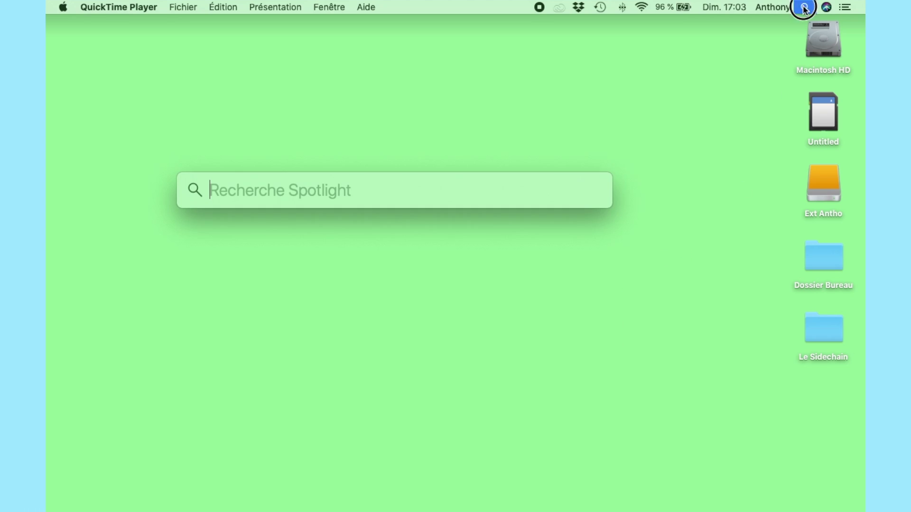
type("sa")
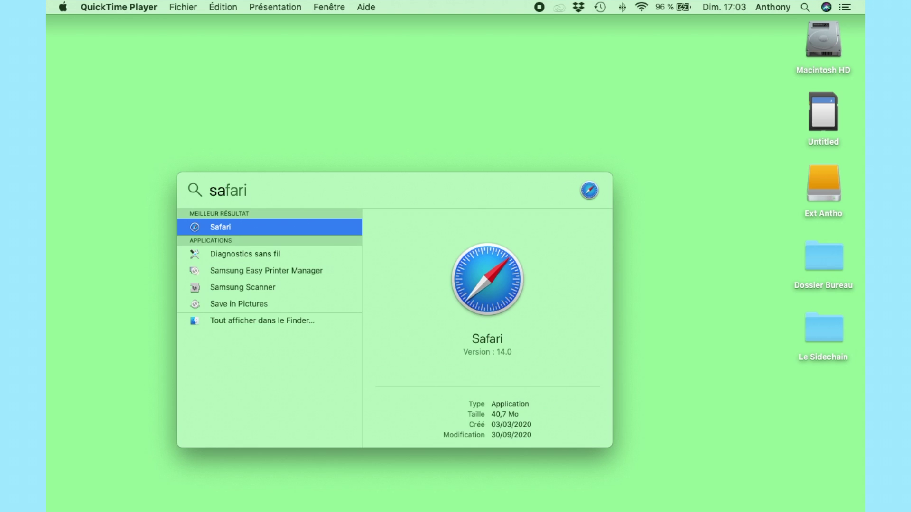
type("mpler")
key("Return")
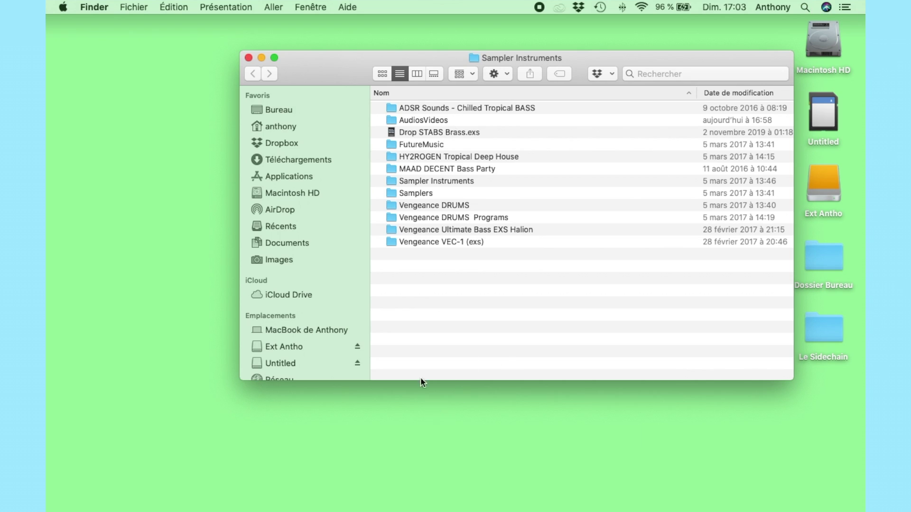
double_click(413, 121)
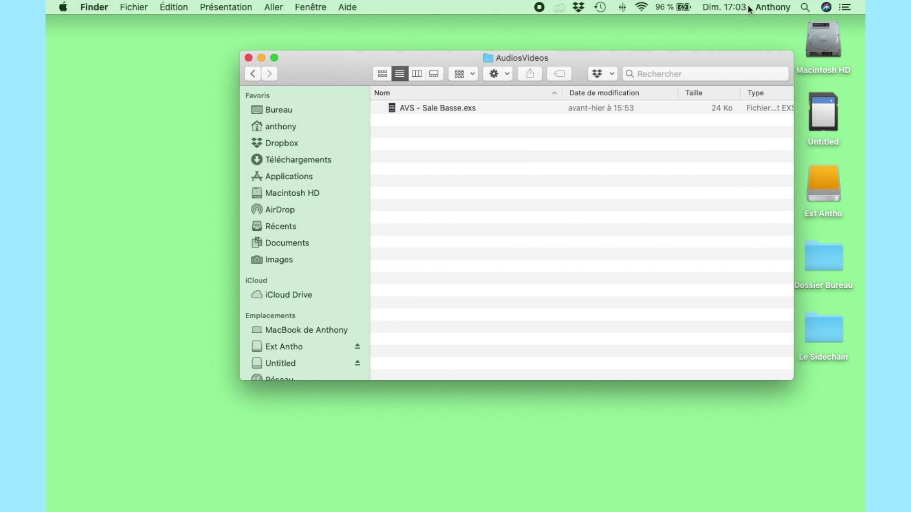
Step: Find the Compressor folder in Plug-In Settings, expand its AudiosVideos subfolder to view the preset file, and close both Finder windows
left_click(802, 8)
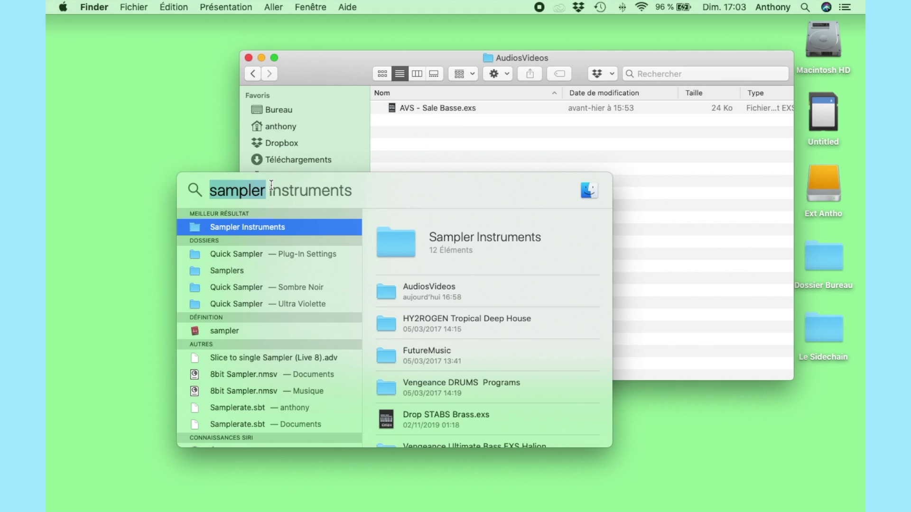
type("compresso")
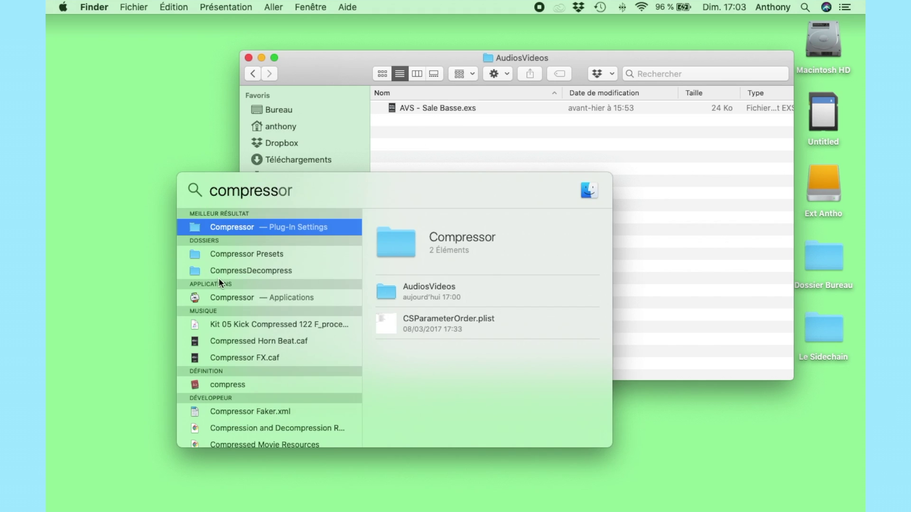
scroll(213, 231, "down", 1)
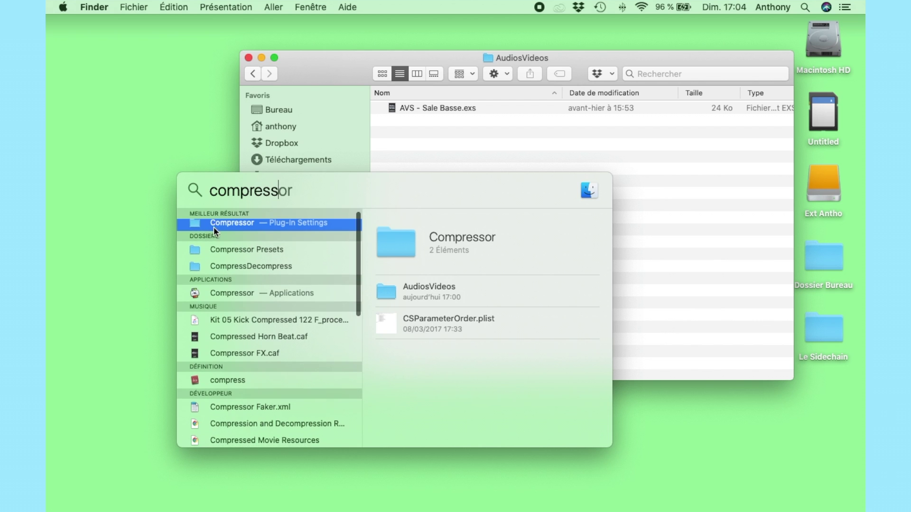
double_click(295, 226)
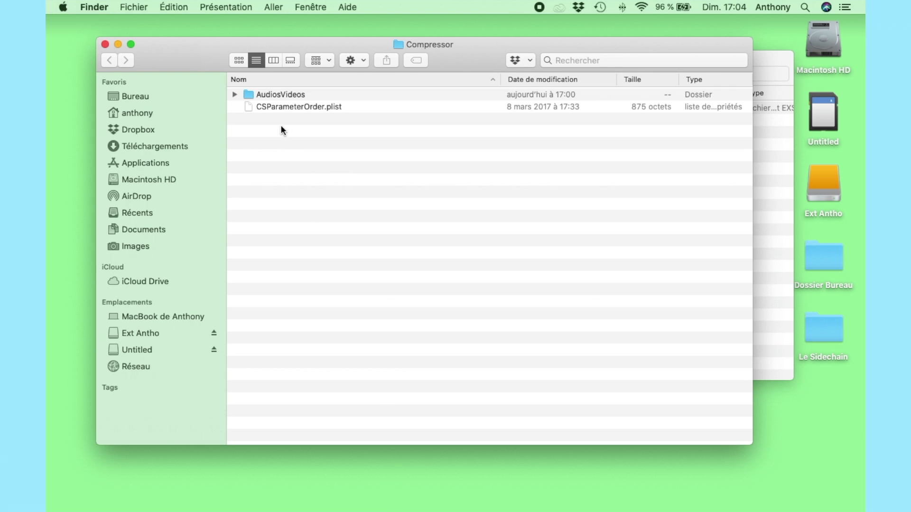
left_click(281, 96)
left_click(235, 95)
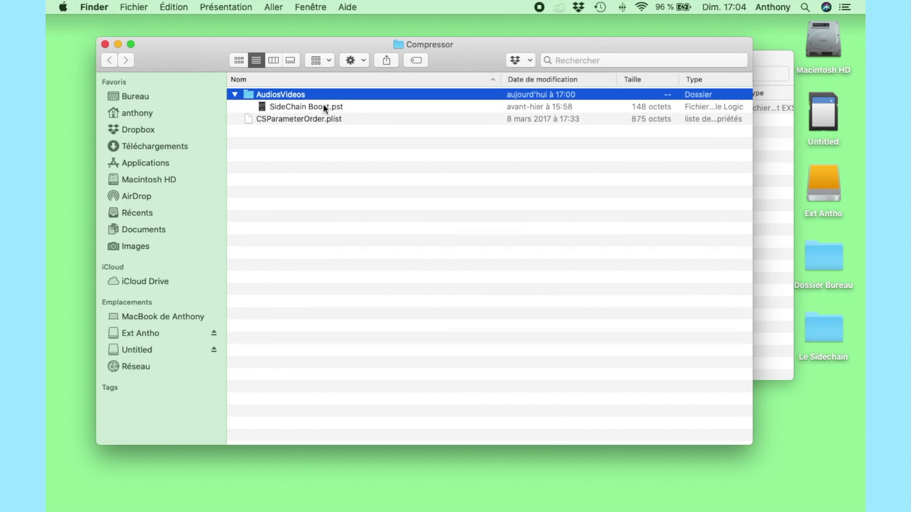
left_click(106, 43)
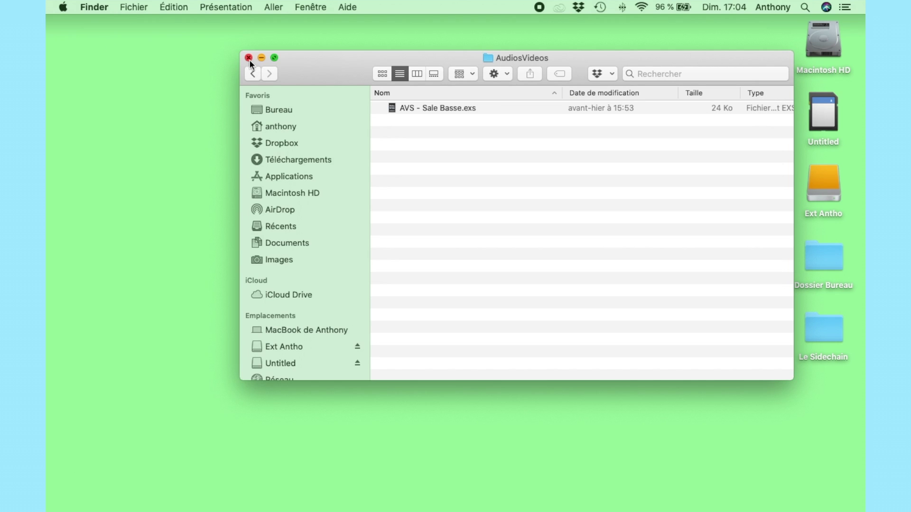
left_click(248, 58)
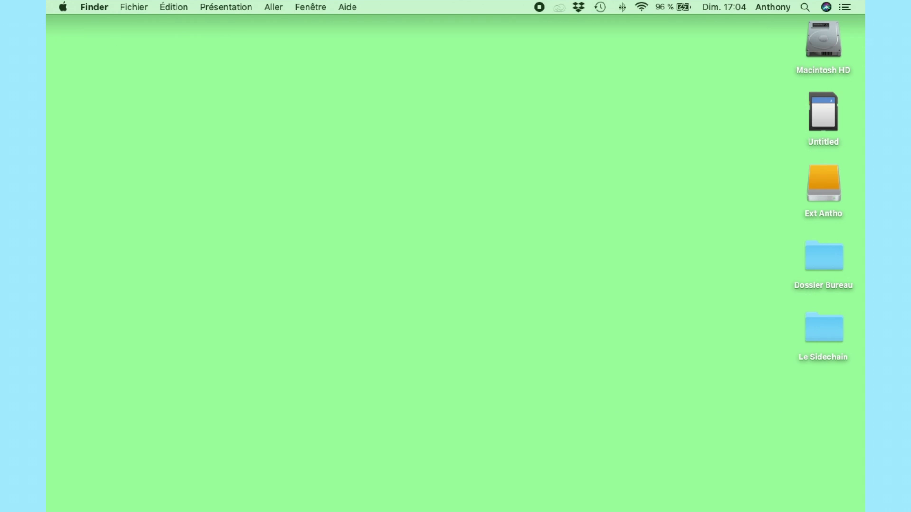
Step: Switch back to Logic Pro X and show the SideChain Boost preset in the Compressor's AudiosVideos preset category
left_click_drag(190, 511, 327, 63)
left_click(358, 79)
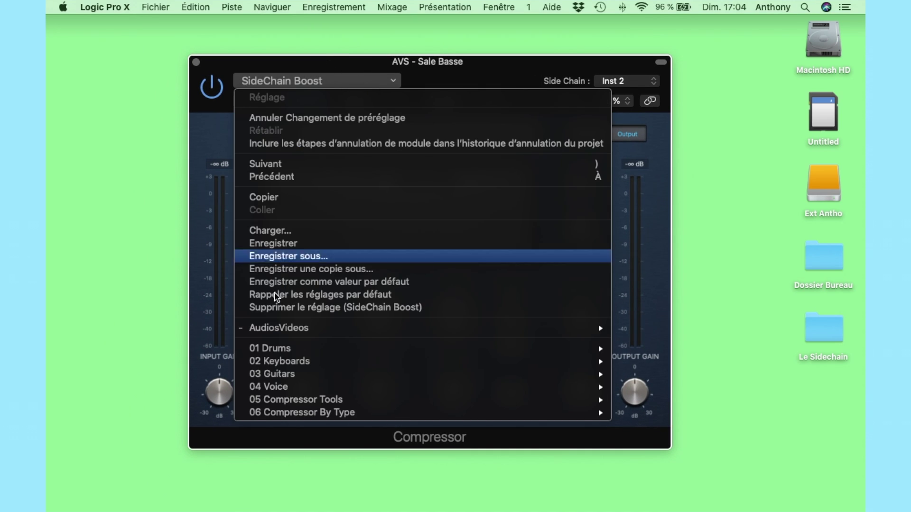
mouse_move(292, 331)
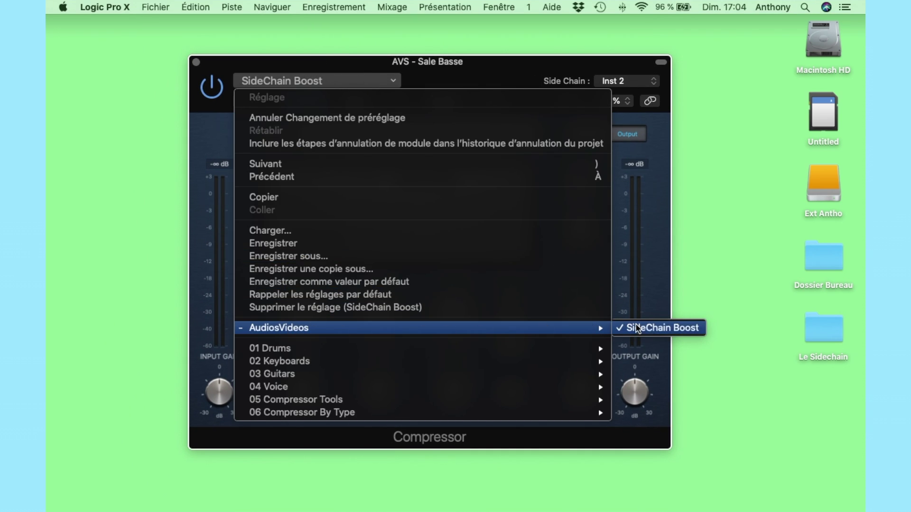
Step: Load the SideChain Boost preset in the Compressor and move the Sampler and Compressor windows apart
left_click(654, 328)
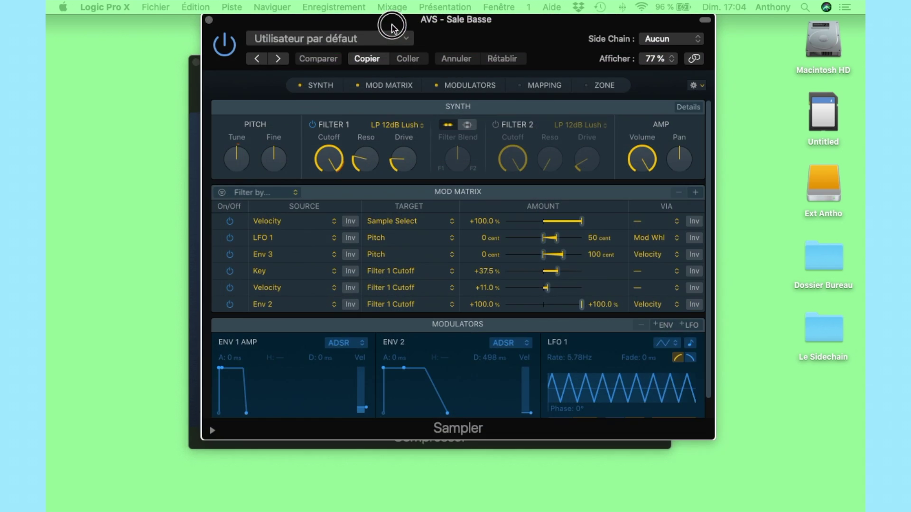
left_click_drag(387, 24, 477, 73)
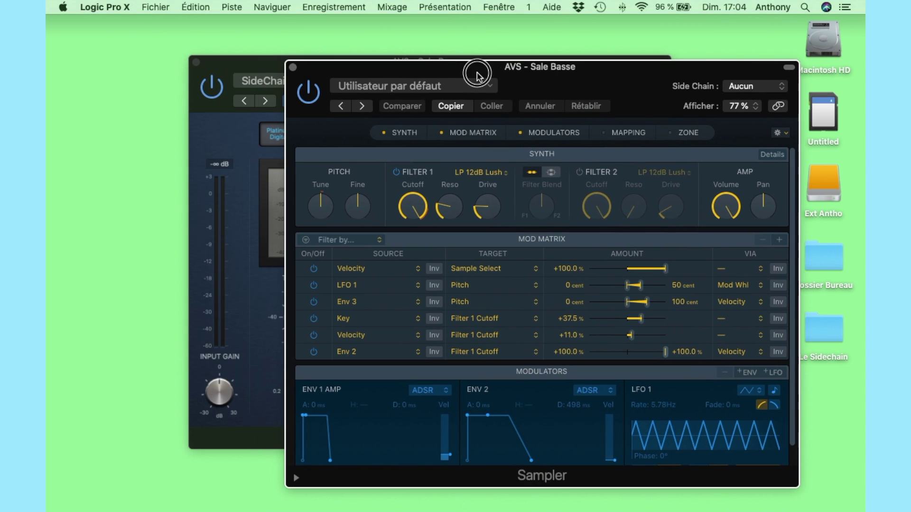
left_click_drag(260, 72, 177, 55)
Step: Load the AVS - Sale Basse instrument from the AudiosVideos category in the Sampler and return to the desktop
left_click(624, 67)
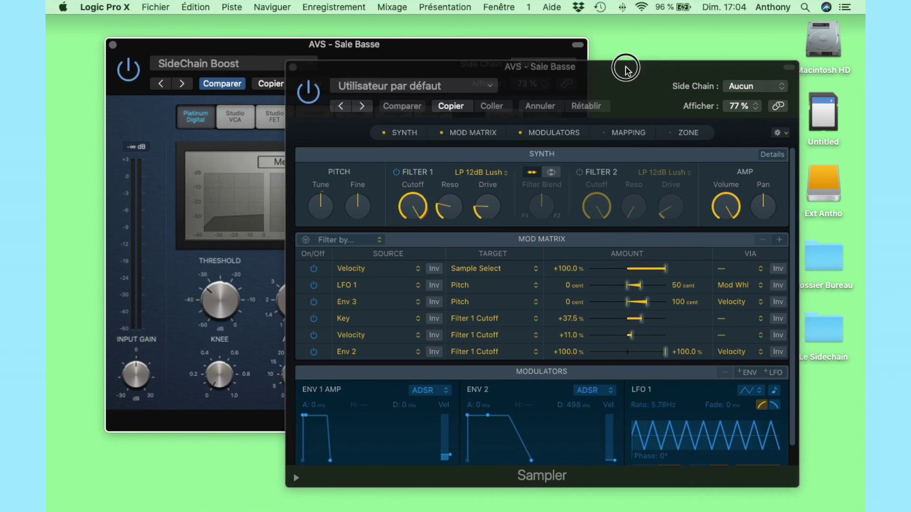
left_click(419, 87)
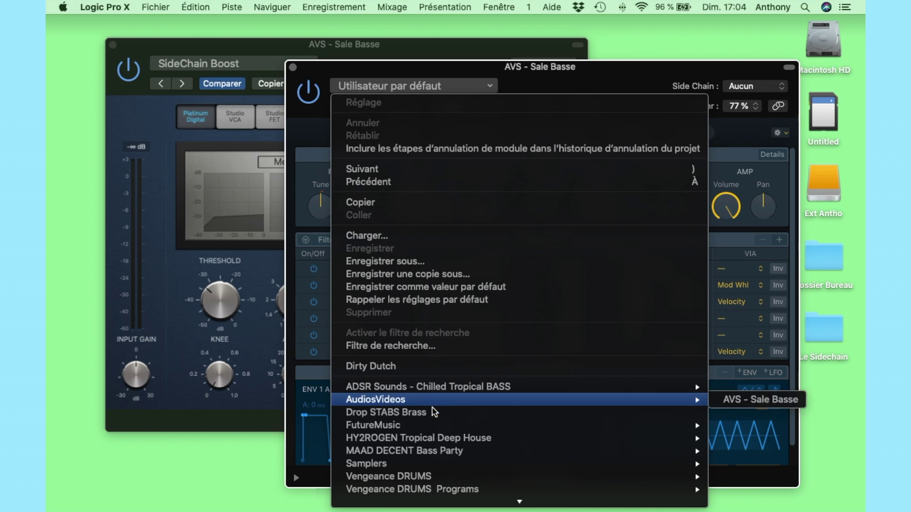
mouse_move(503, 404)
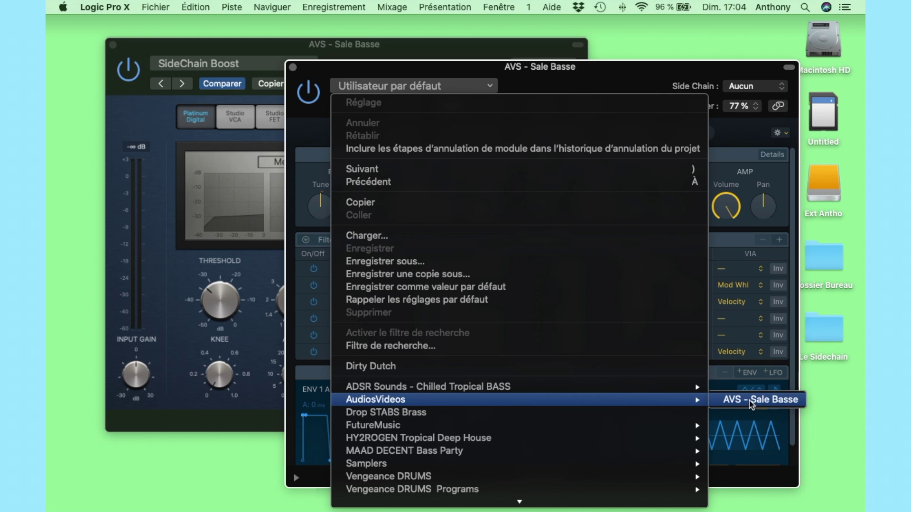
left_click(788, 400)
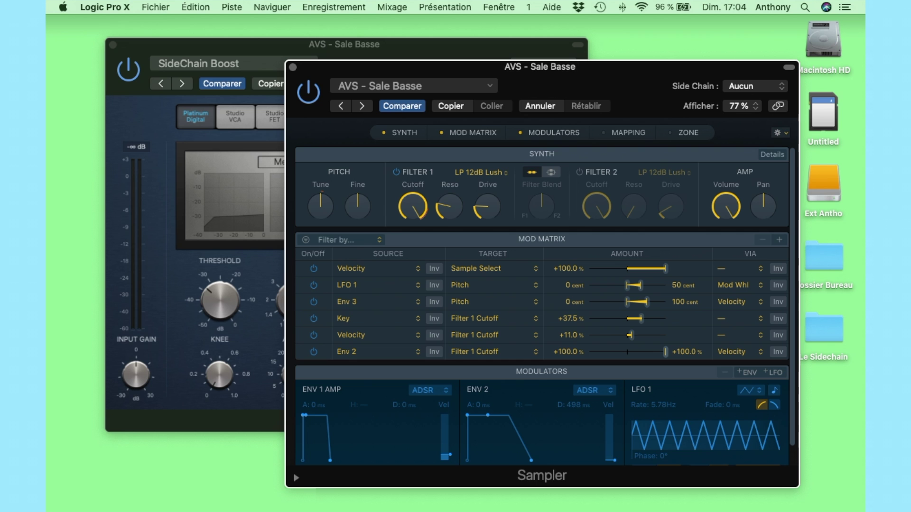
left_click(619, 33)
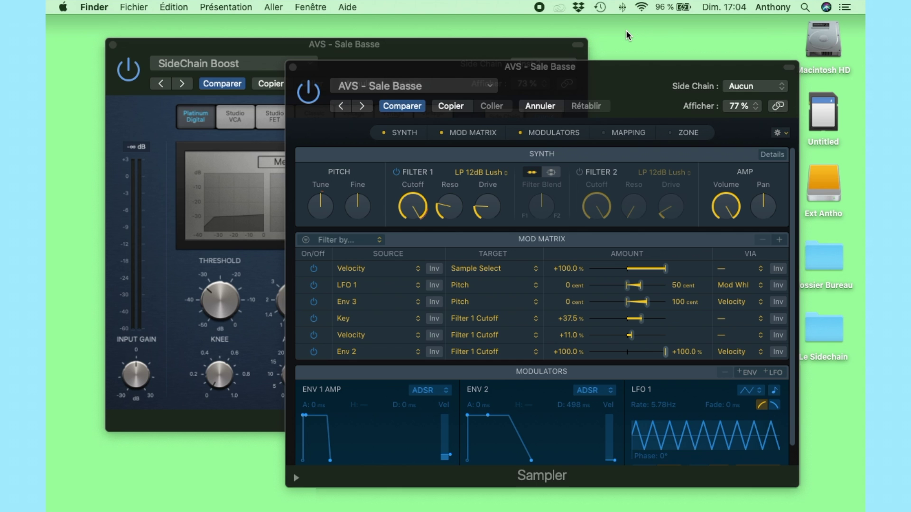